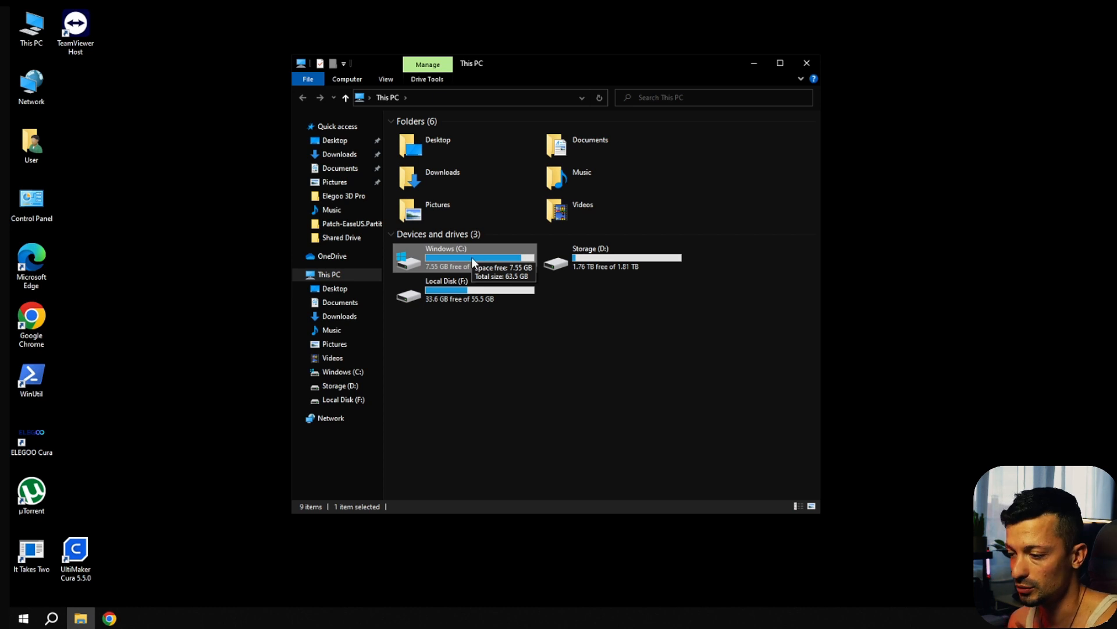
Open Disk Management and move its window aside so the drive list in This PC stays visible.
left_click(464, 289)
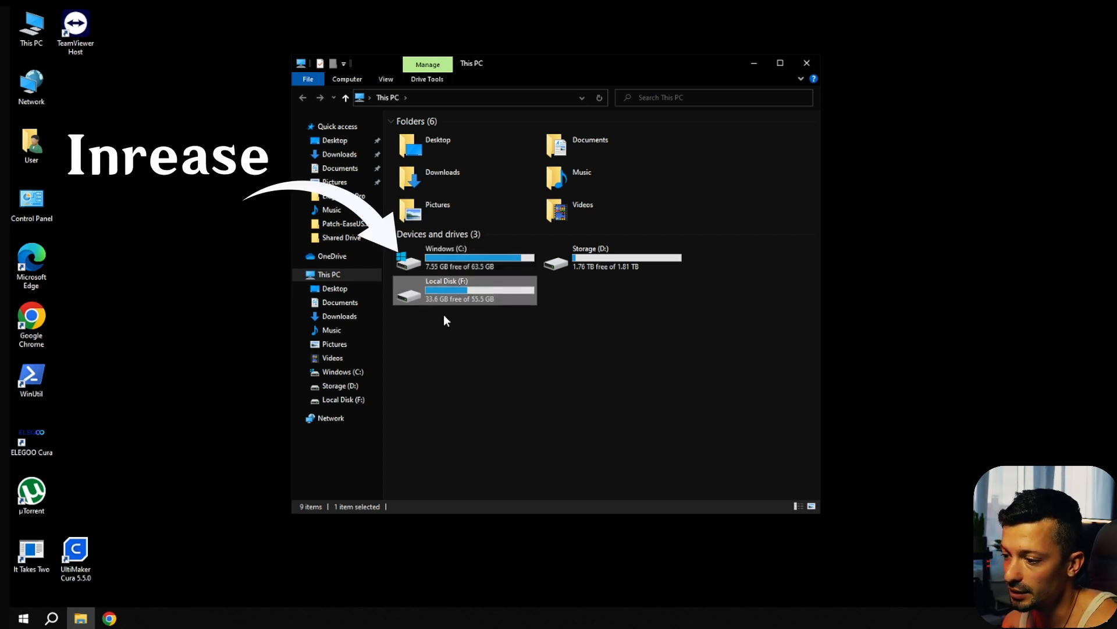
left_click(465, 355)
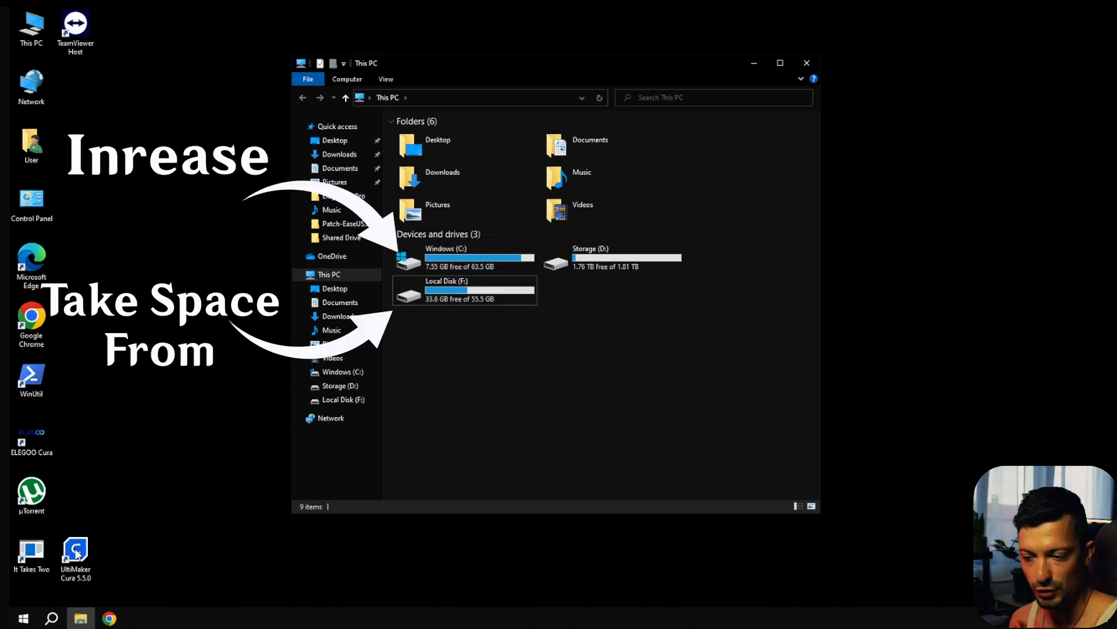
right_click(25, 621)
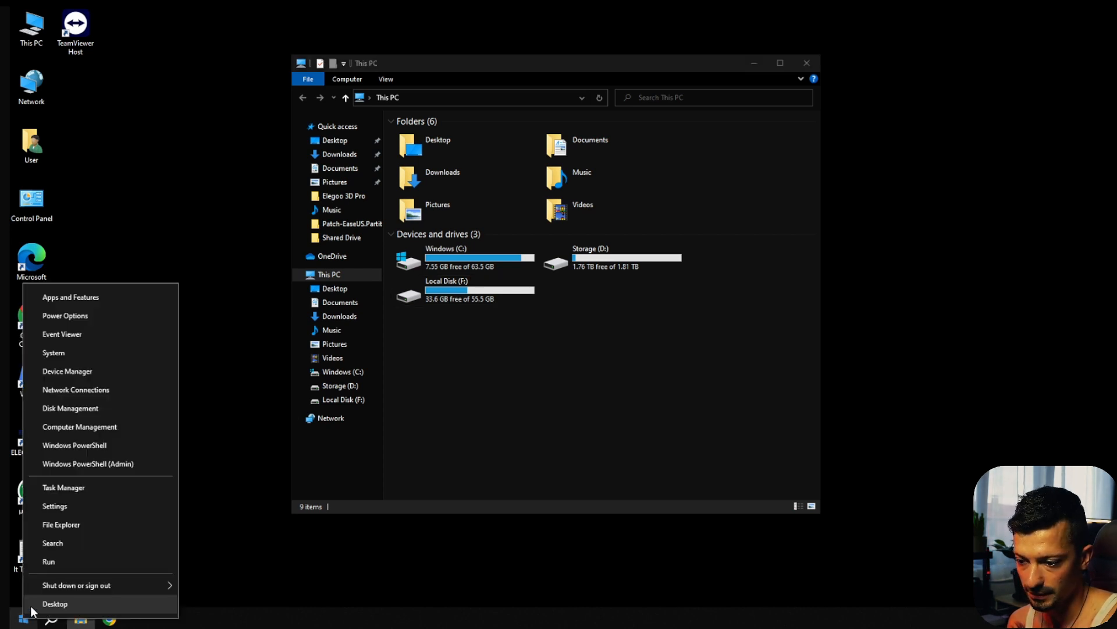
left_click(24, 621)
right_click(25, 621)
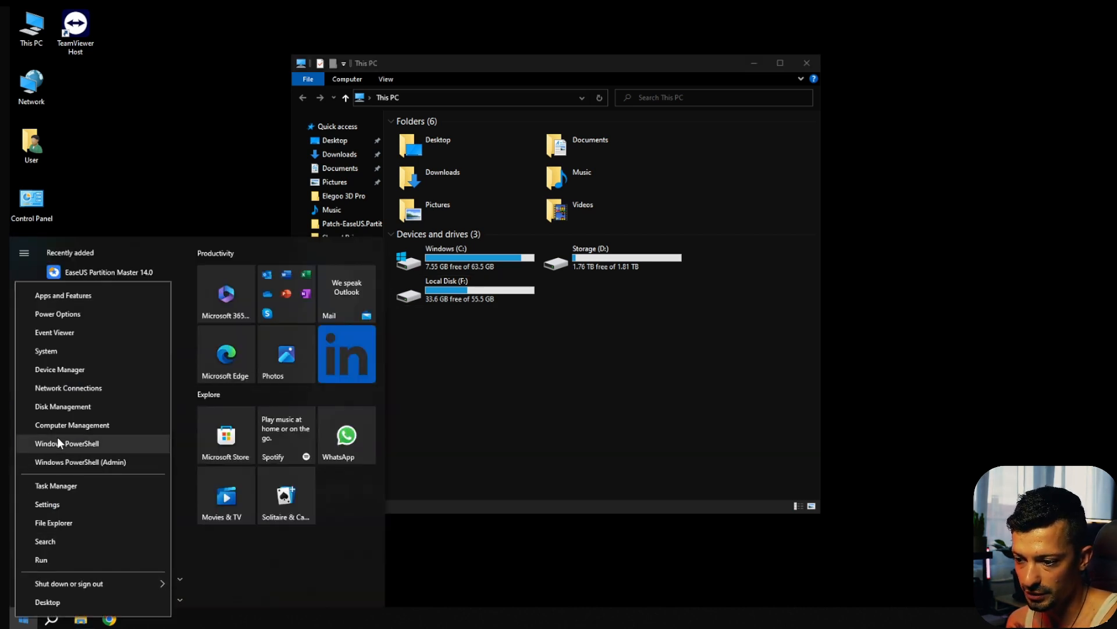
left_click(58, 406)
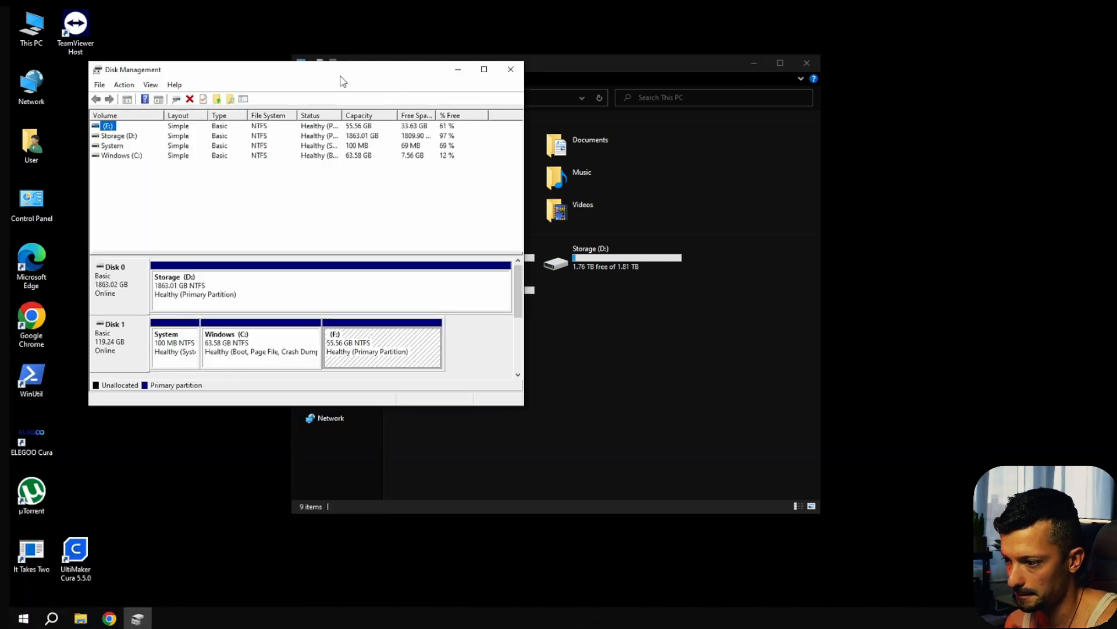
left_click_drag(342, 76, 775, 77)
left_click(560, 343)
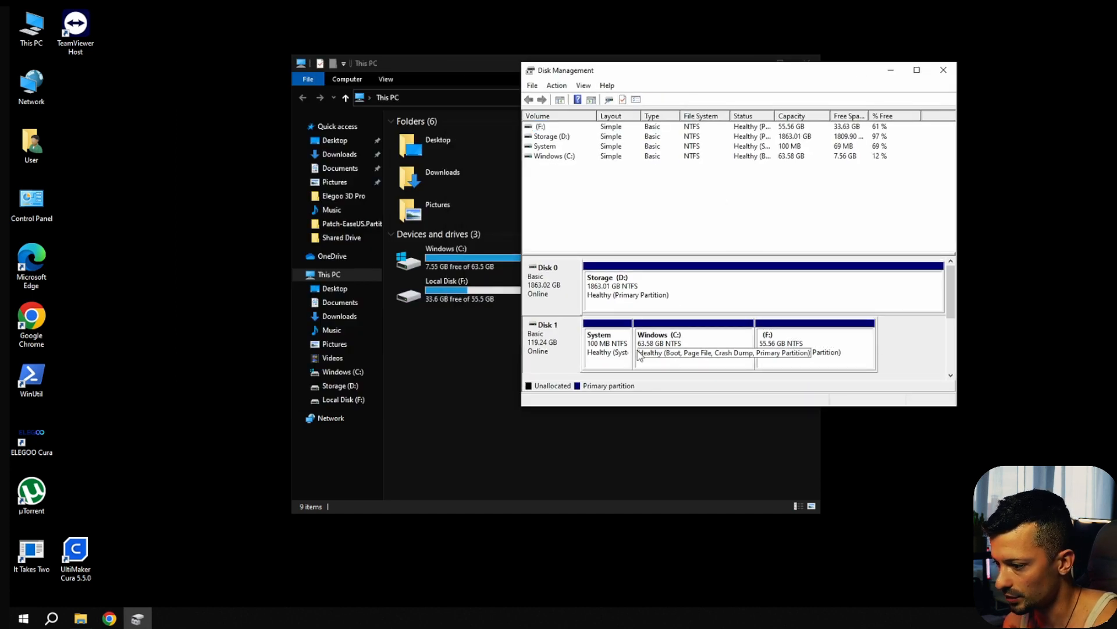
left_click(698, 348)
left_click(824, 326)
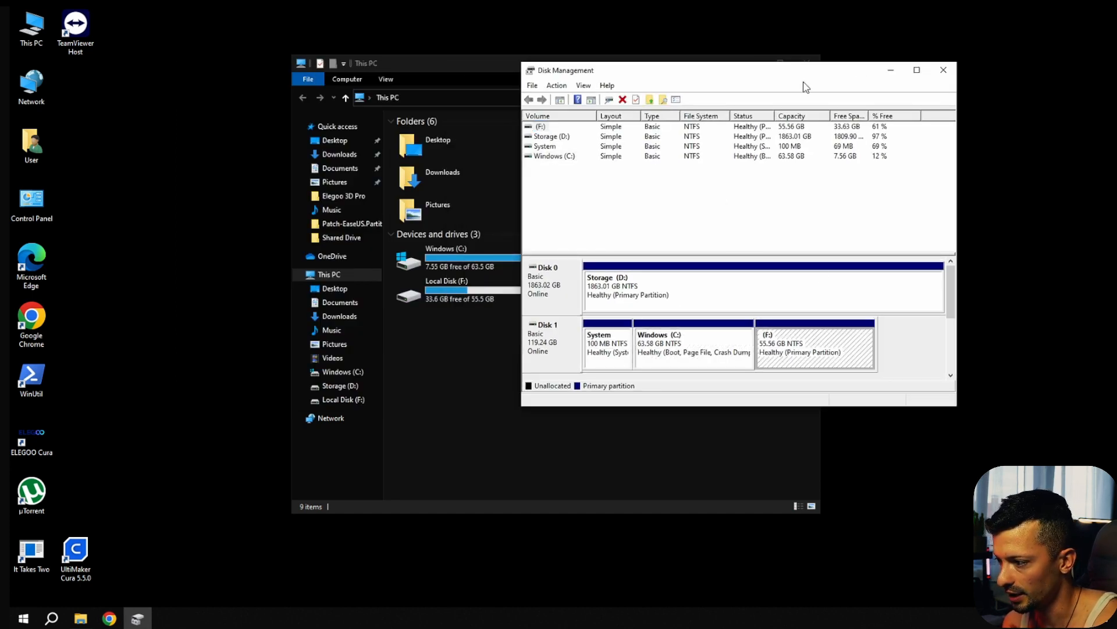
left_click_drag(802, 71, 857, 73)
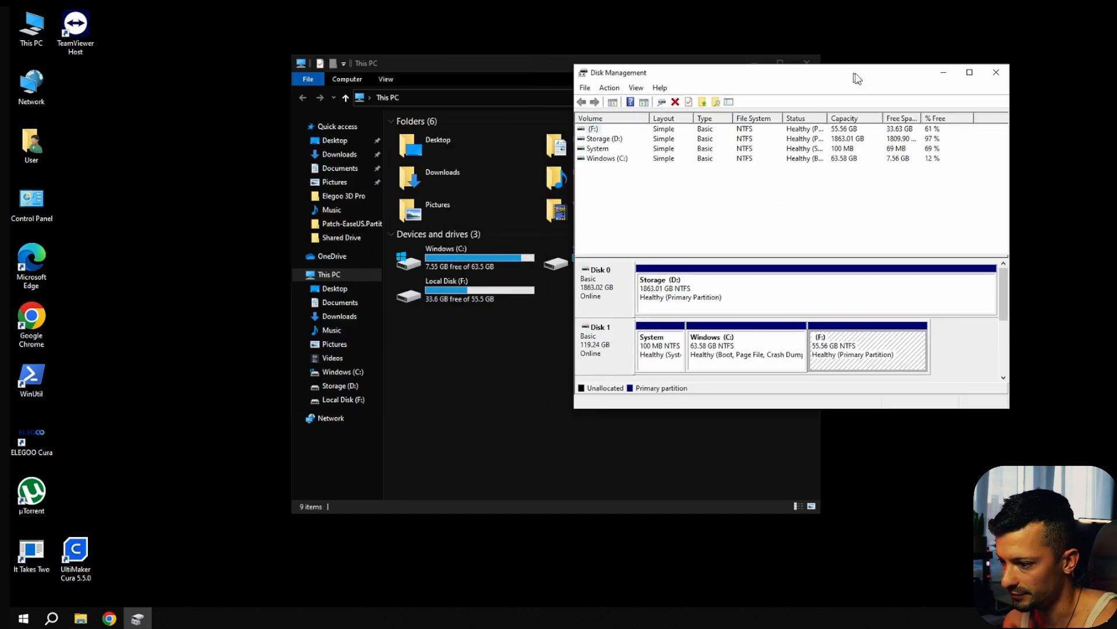
Shrink the F: volume on Disk 1 by 28706 MB.
right_click(859, 347)
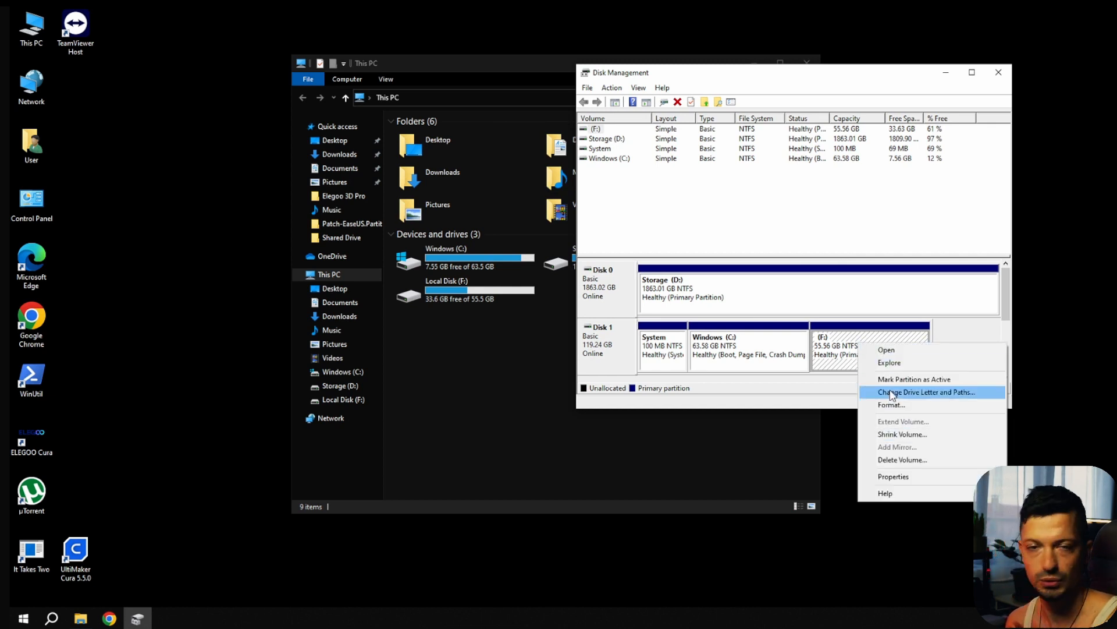
left_click(742, 354)
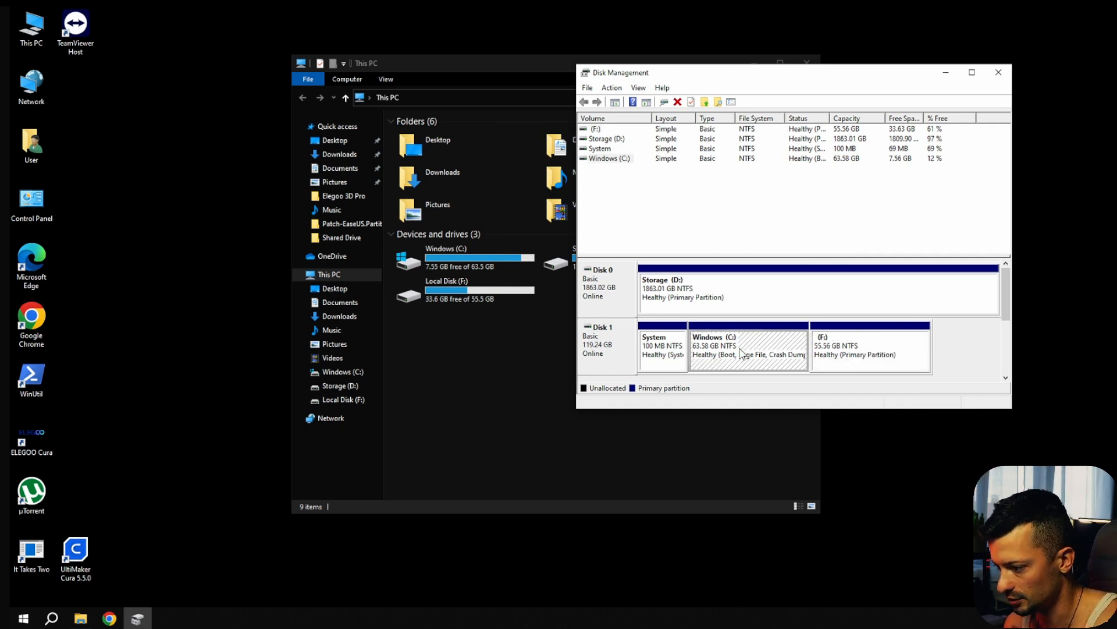
right_click(857, 348)
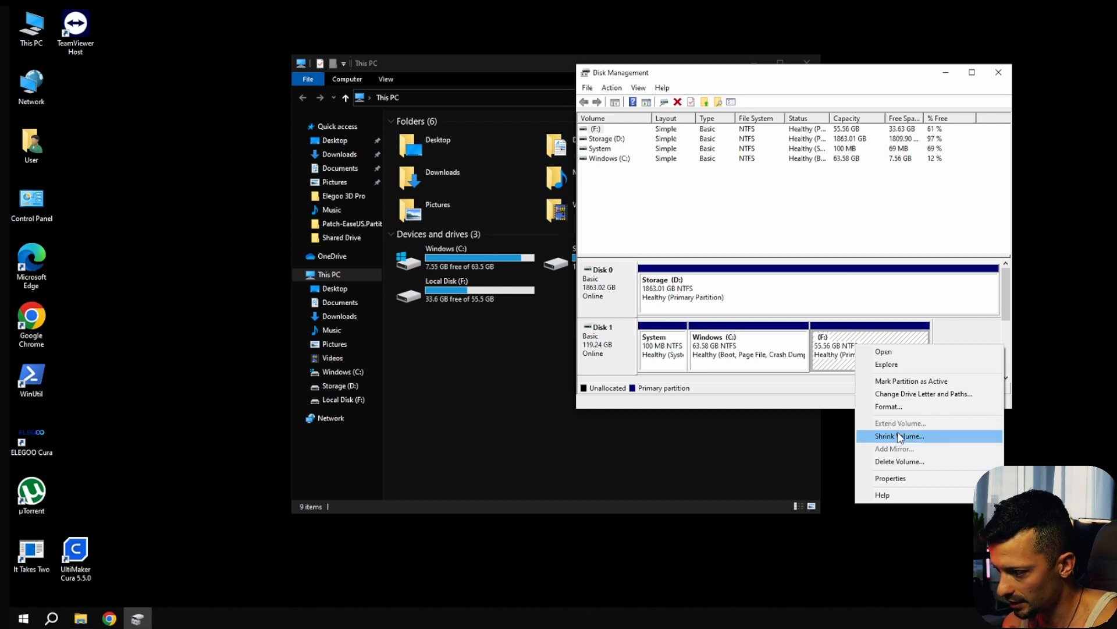
left_click(900, 436)
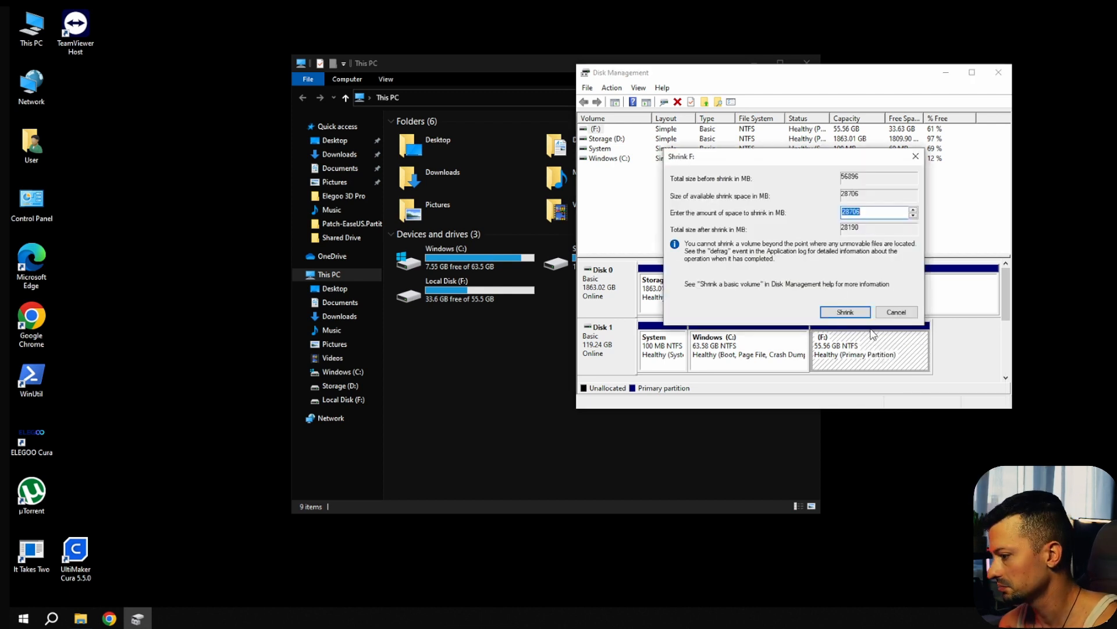
left_click(846, 312)
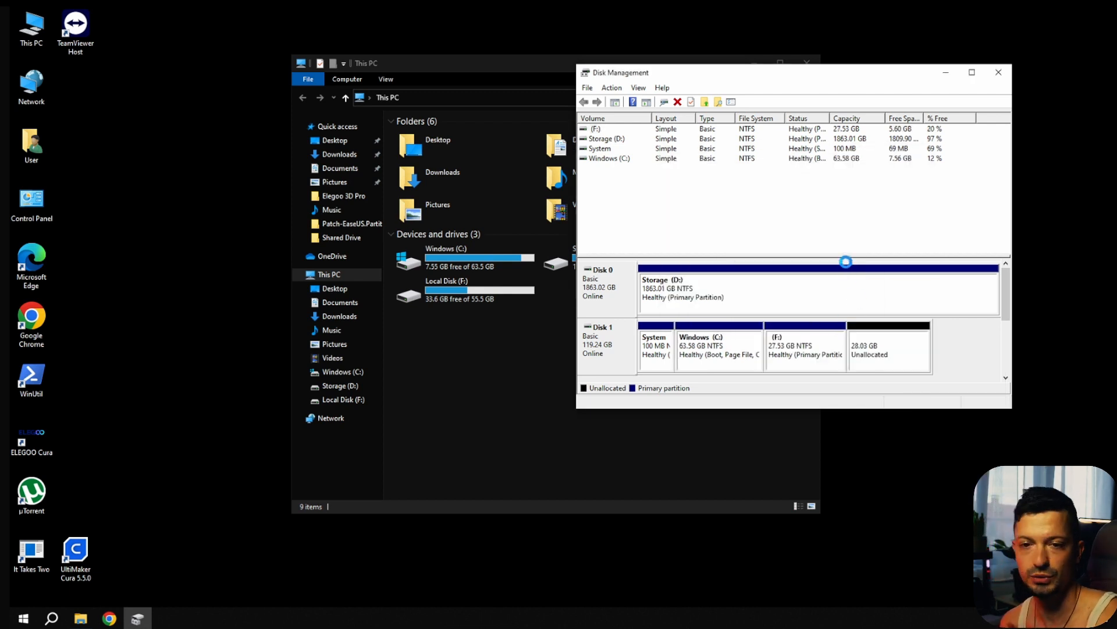
Check on Disk 1 whether the F: and C: volumes can be extended into the unallocated space.
left_click(885, 354)
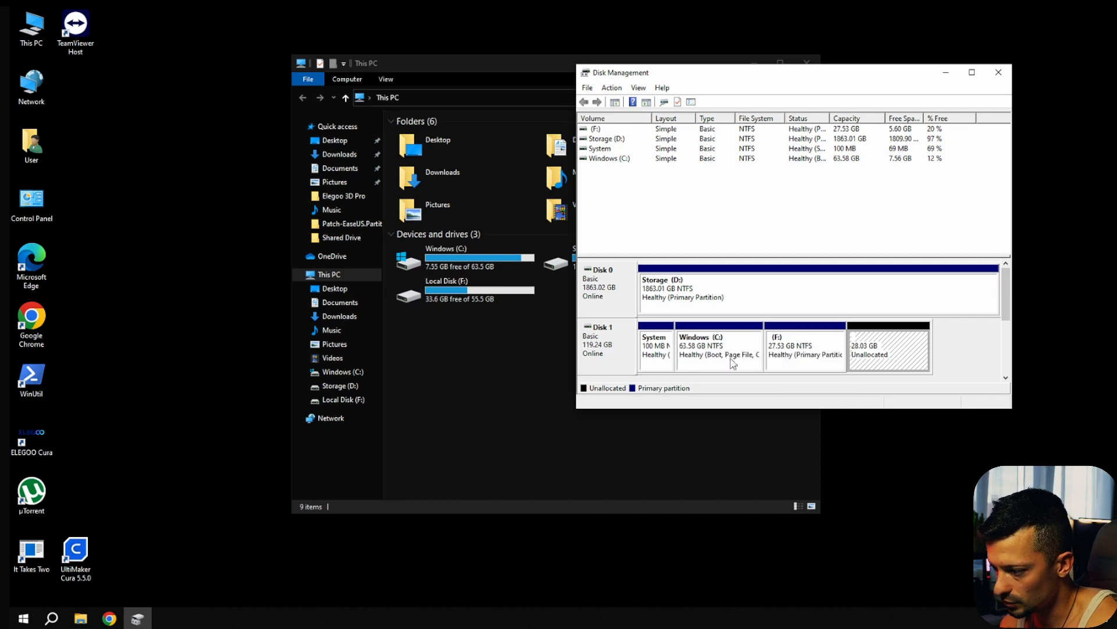
right_click(794, 357)
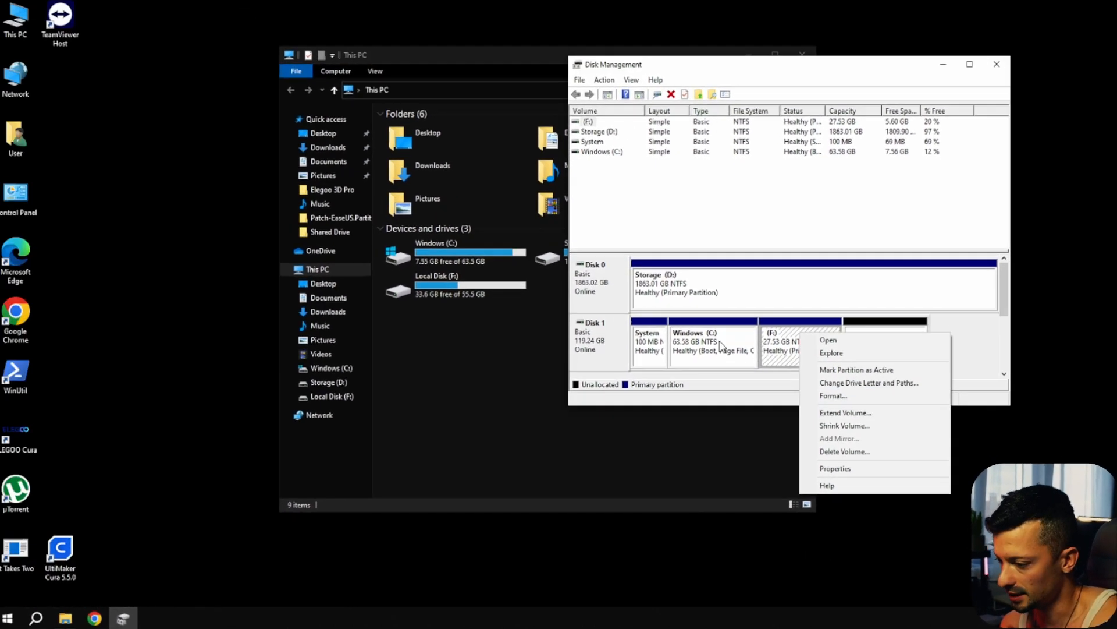
left_click(633, 258)
right_click(745, 342)
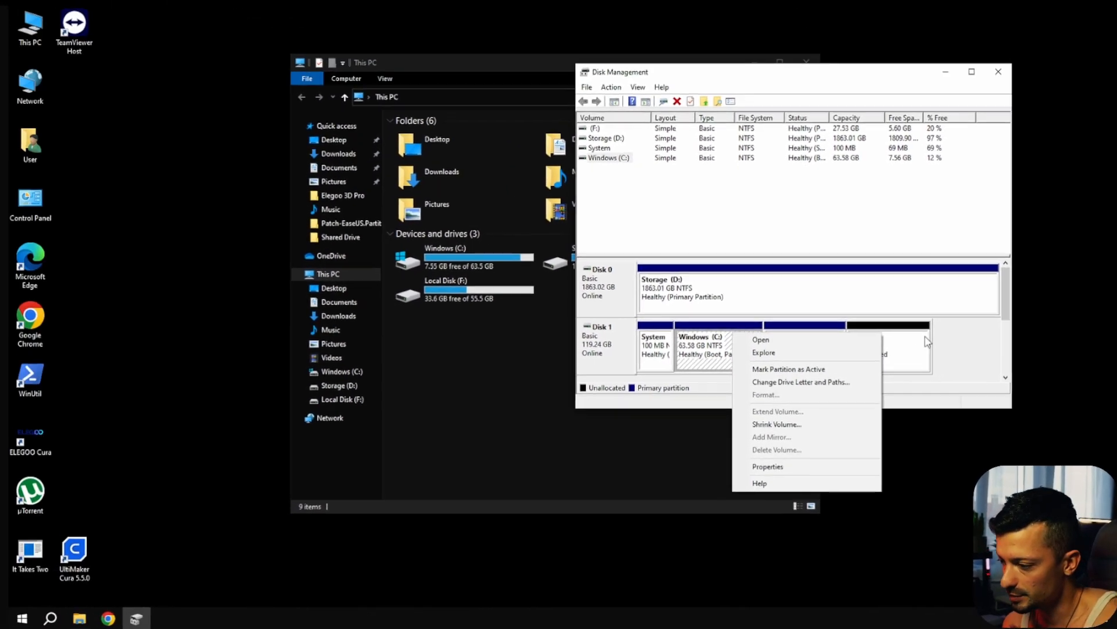
left_click(850, 272)
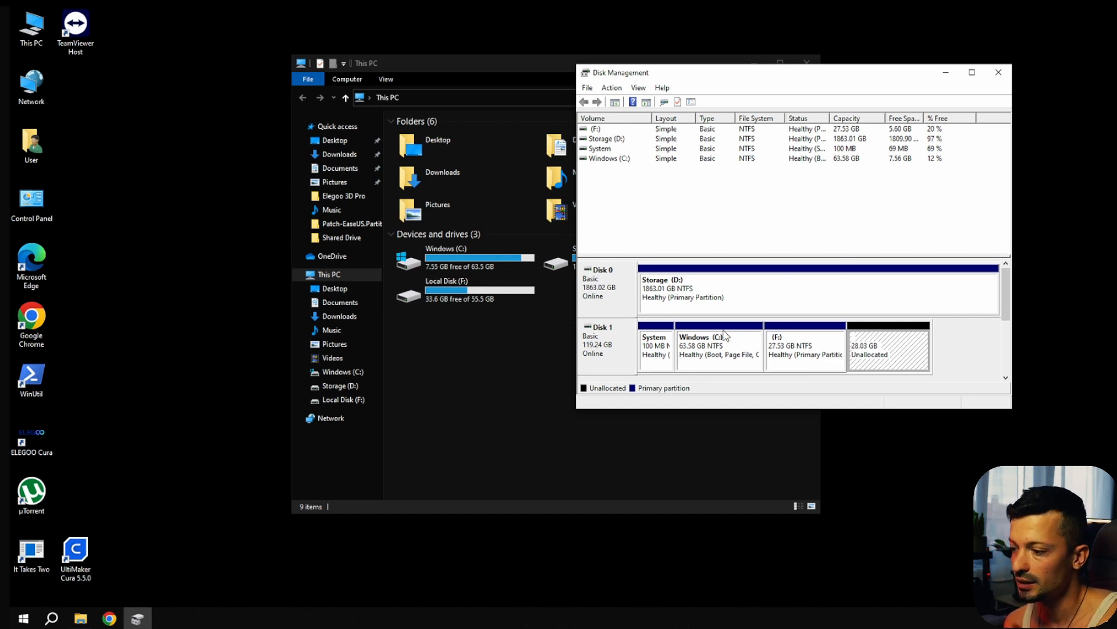
left_click(690, 332)
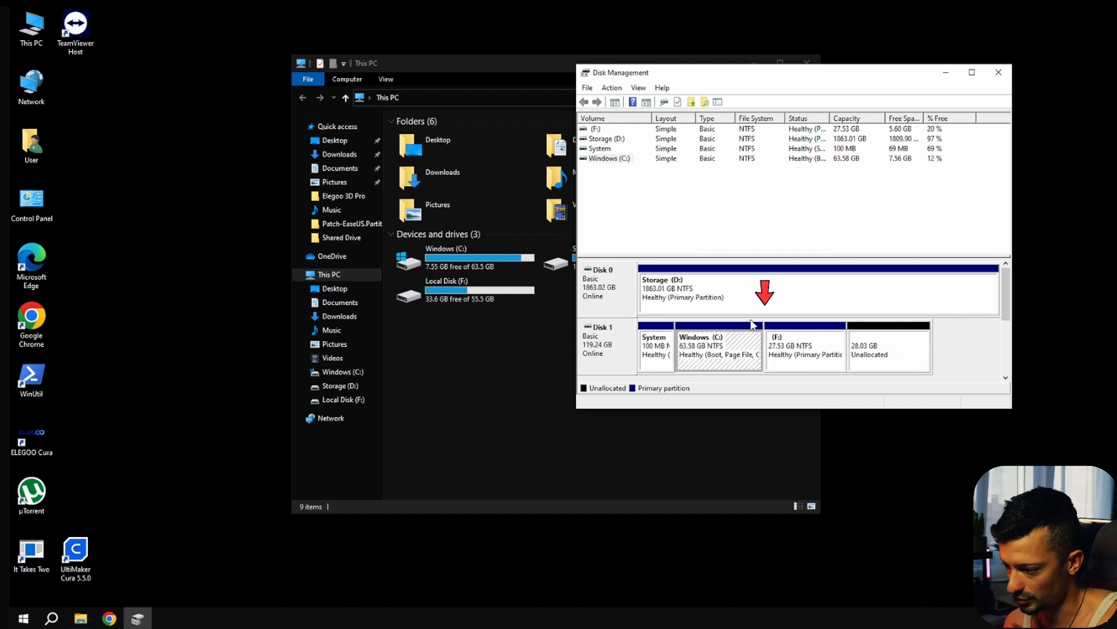
left_click(893, 352)
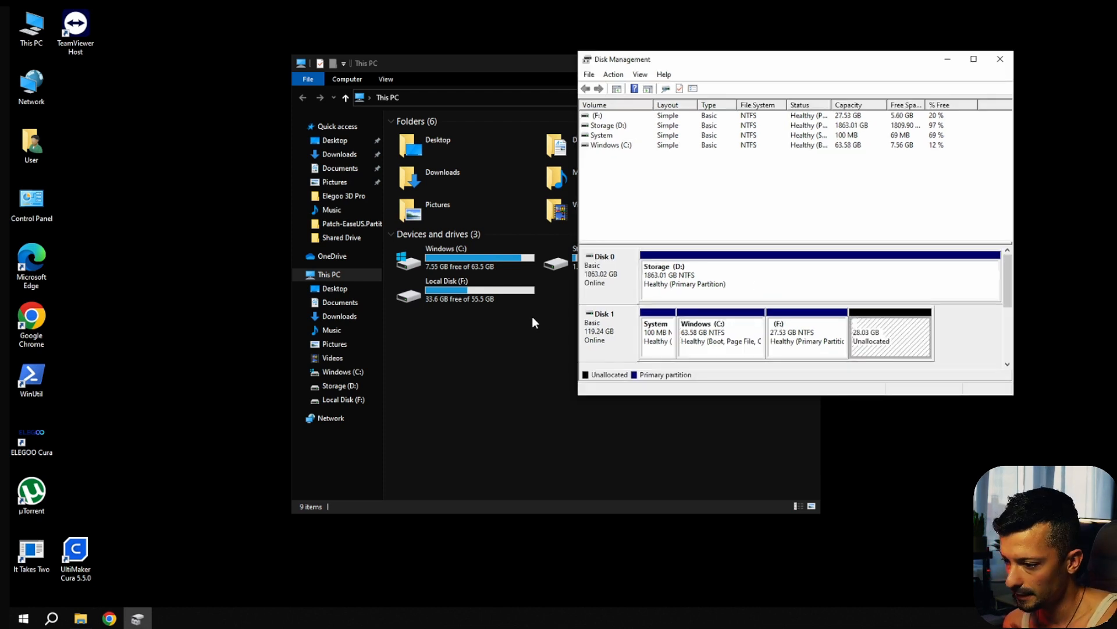
left_click(790, 316)
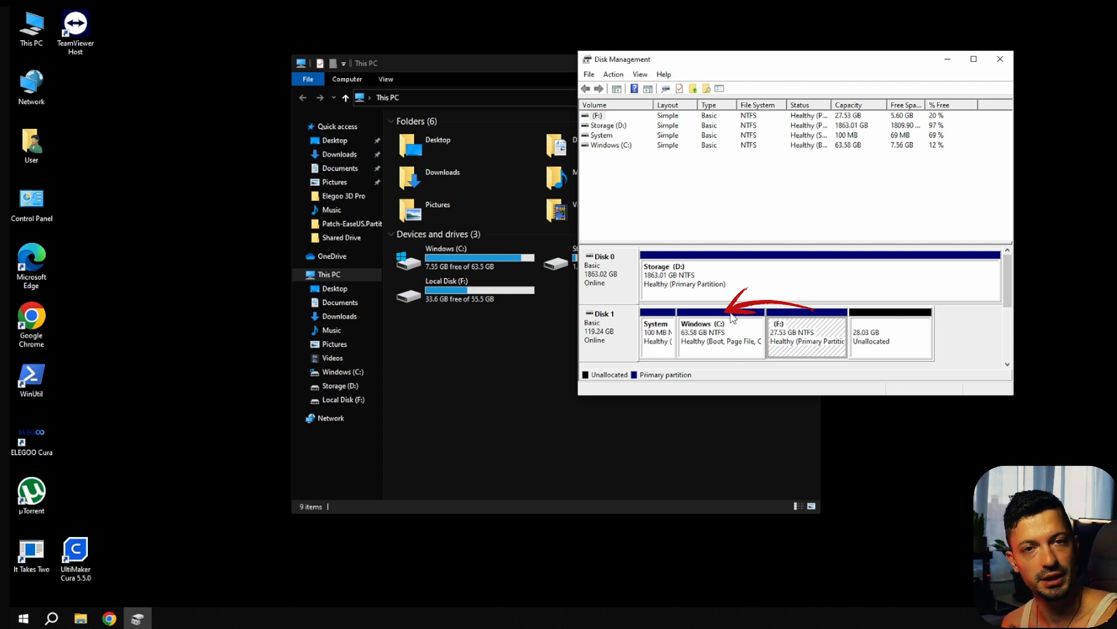
Create a 28706 MB NTFS simple volume in Disk 1's unallocated space, with drive letter N:, label New Volume and quick format.
right_click(881, 338)
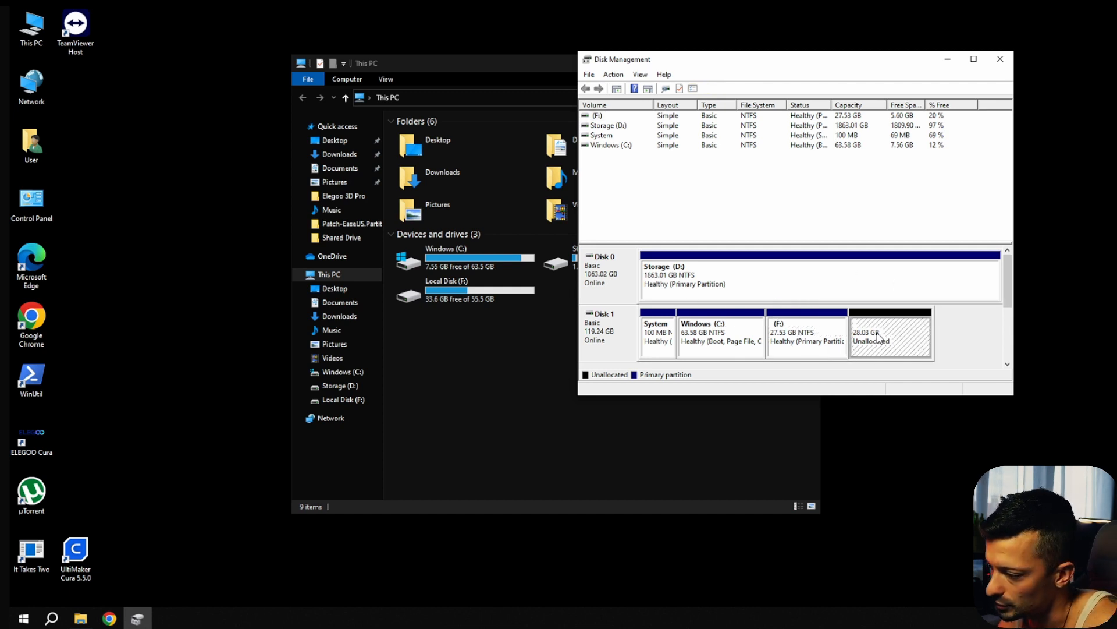
left_click(921, 336)
left_click(803, 324)
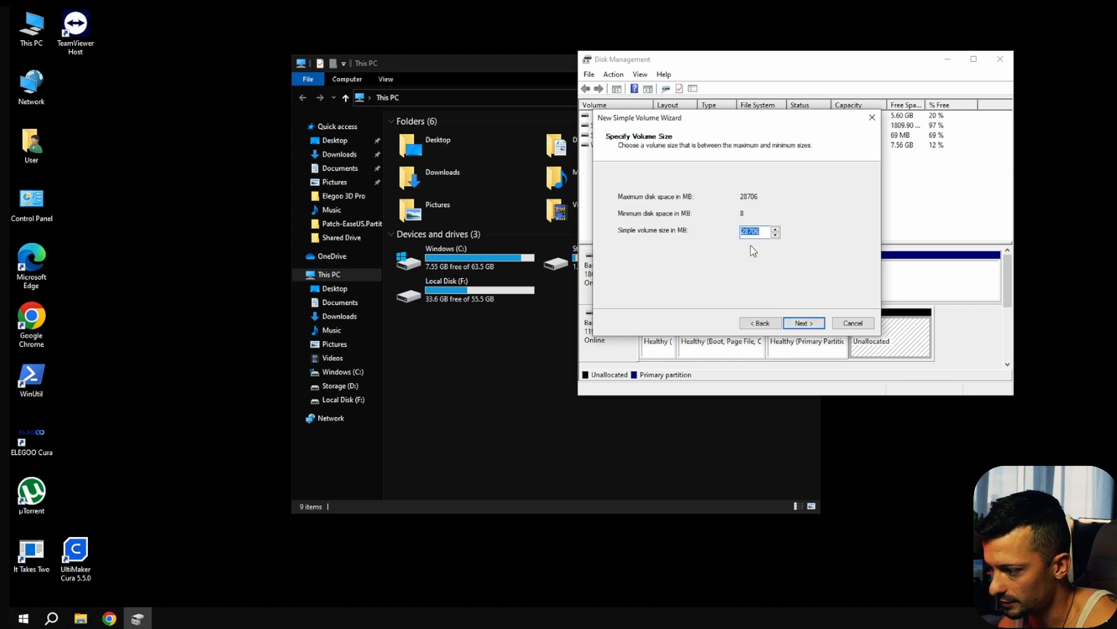
left_click(808, 325)
left_click(793, 198)
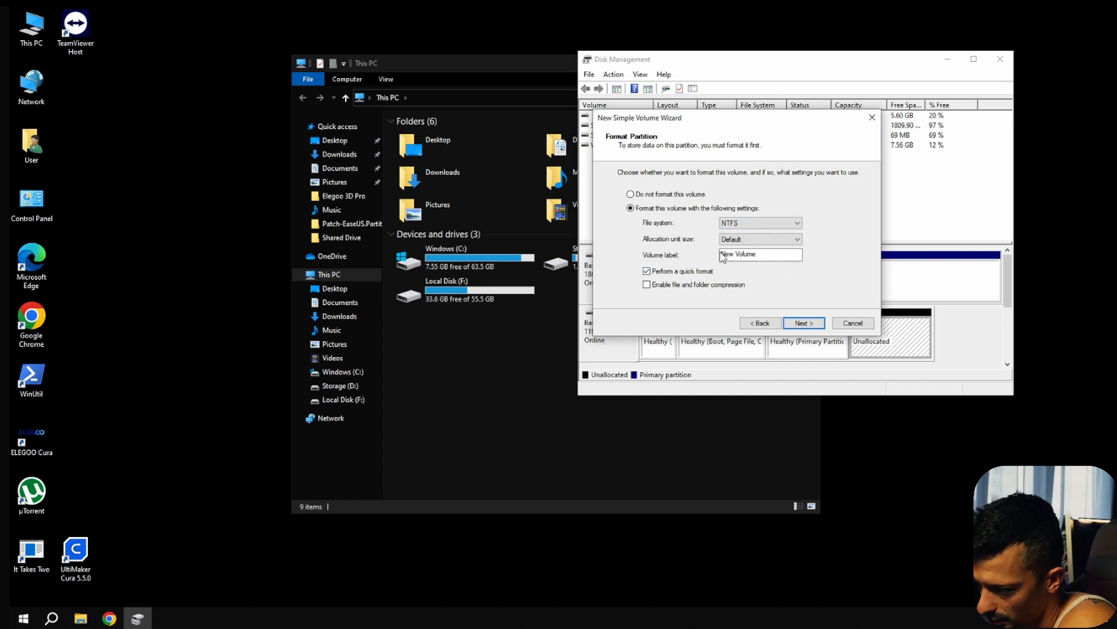
left_click(803, 322)
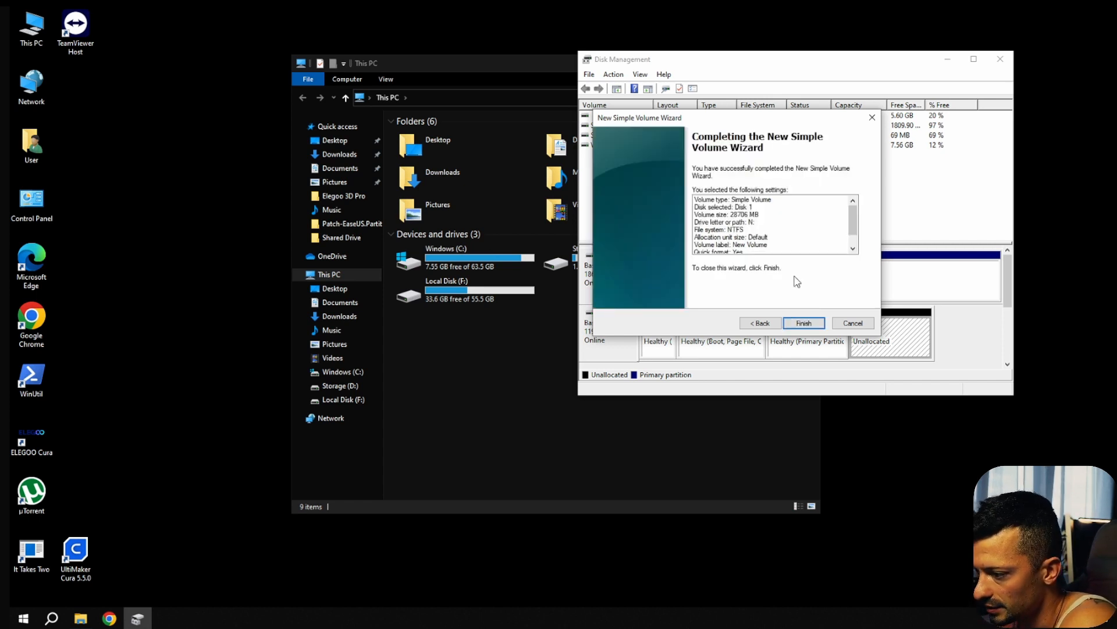
left_click(808, 322)
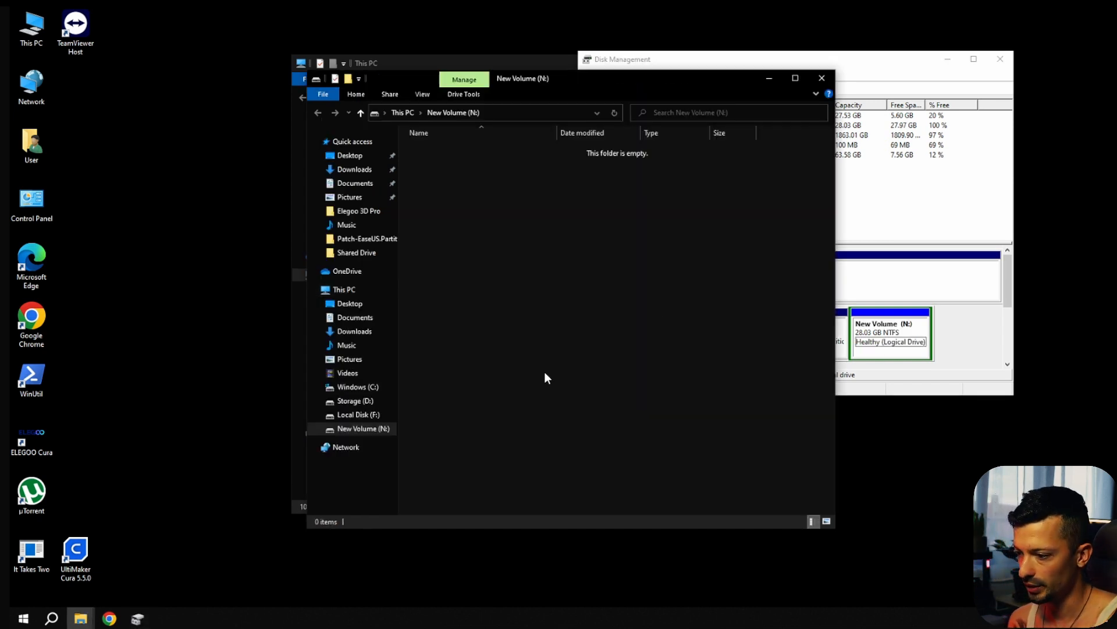
left_click(822, 78)
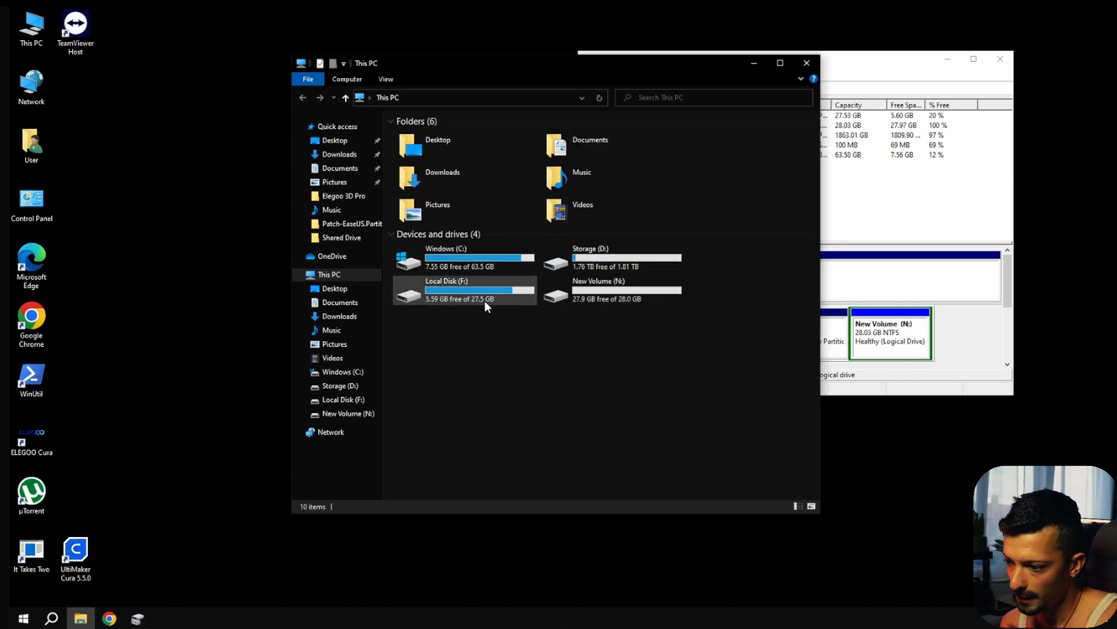
Look at the contents of Local Disk (F:) and return to This PC.
double_click(473, 290)
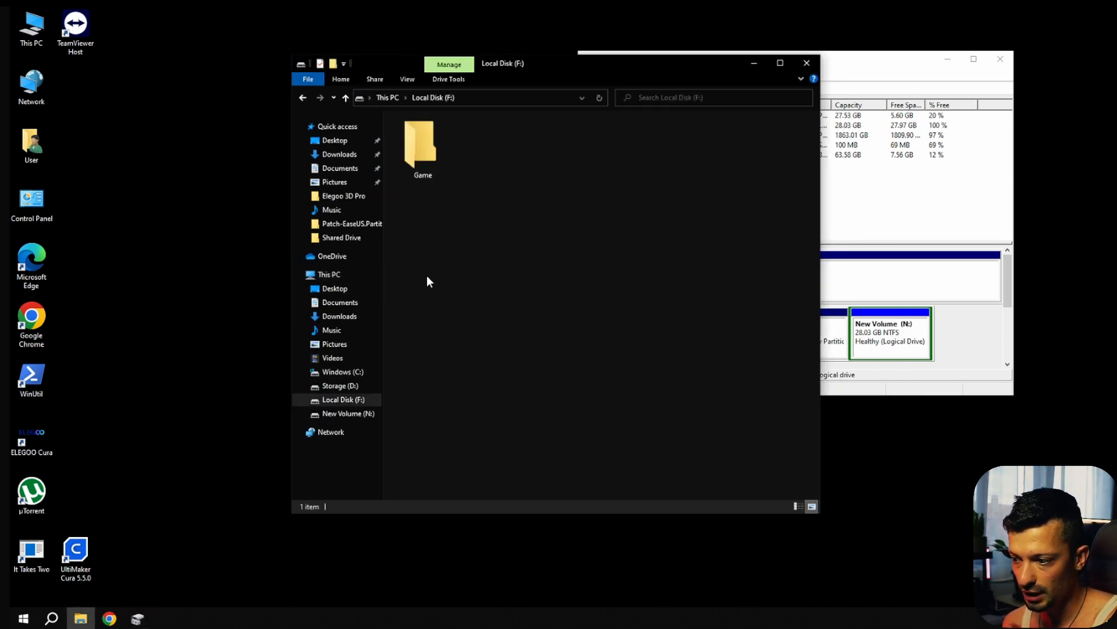
left_click(379, 95)
double_click(452, 291)
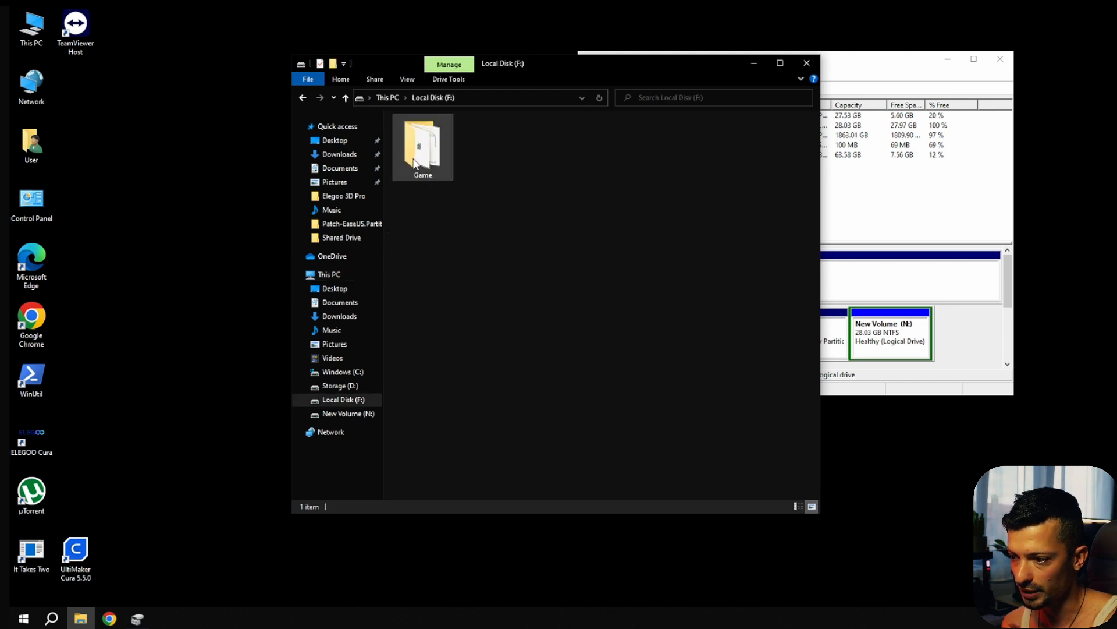
left_click(382, 95)
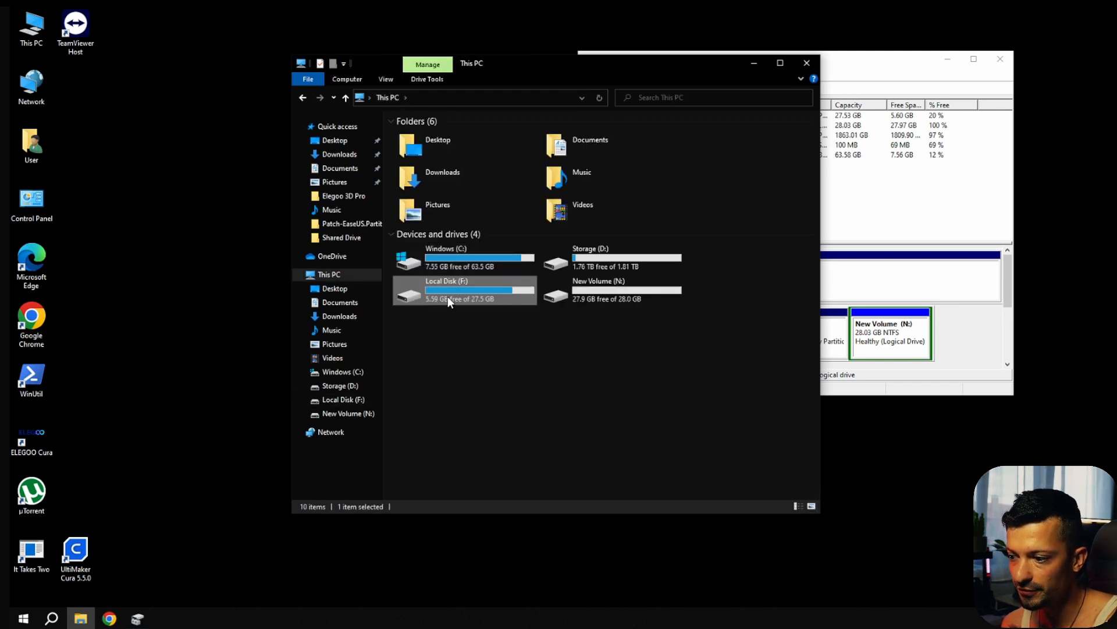
Compare the capacity and free space of the C:, F: and N: drives in This PC.
left_click(599, 304)
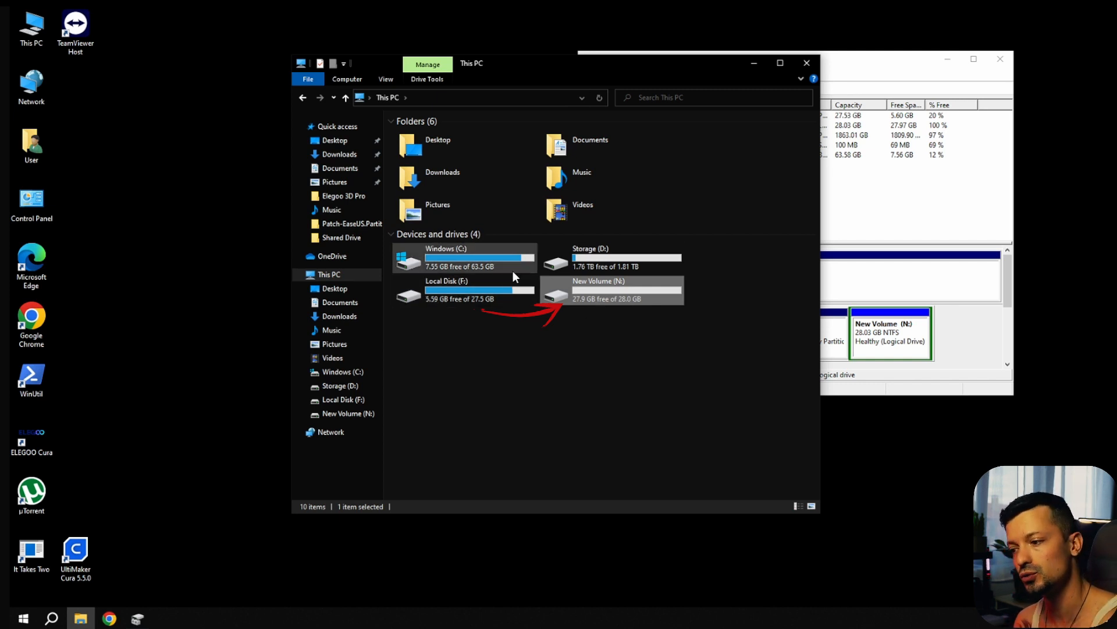
left_click(470, 261)
left_click(467, 282)
left_click(558, 295)
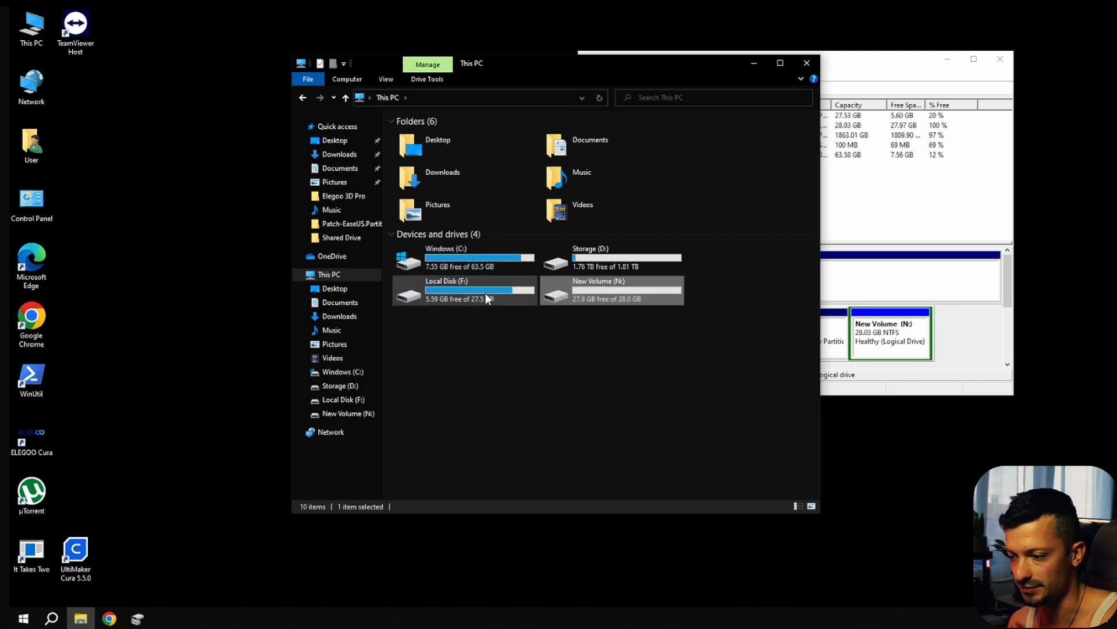
left_click(483, 294)
left_click(469, 267)
left_click(463, 323)
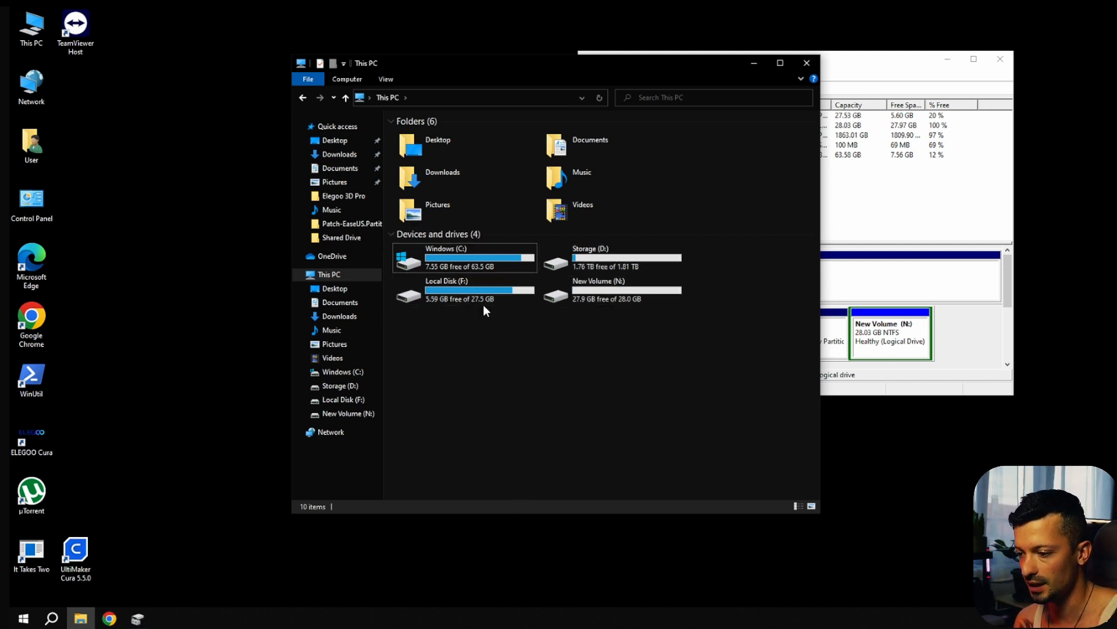
left_click(465, 282)
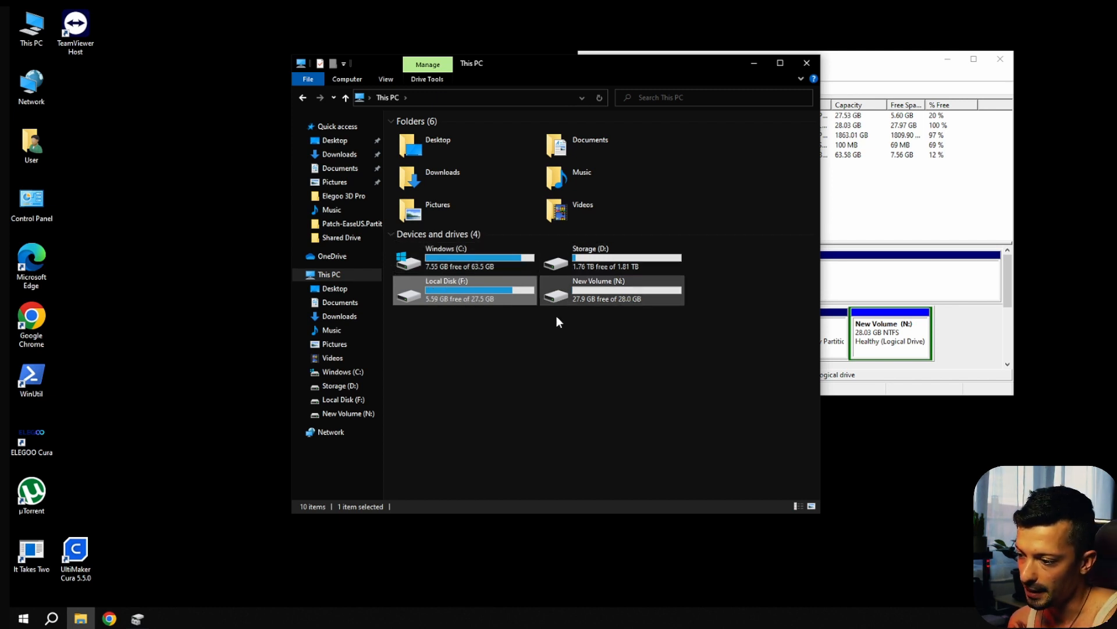
left_click(578, 307)
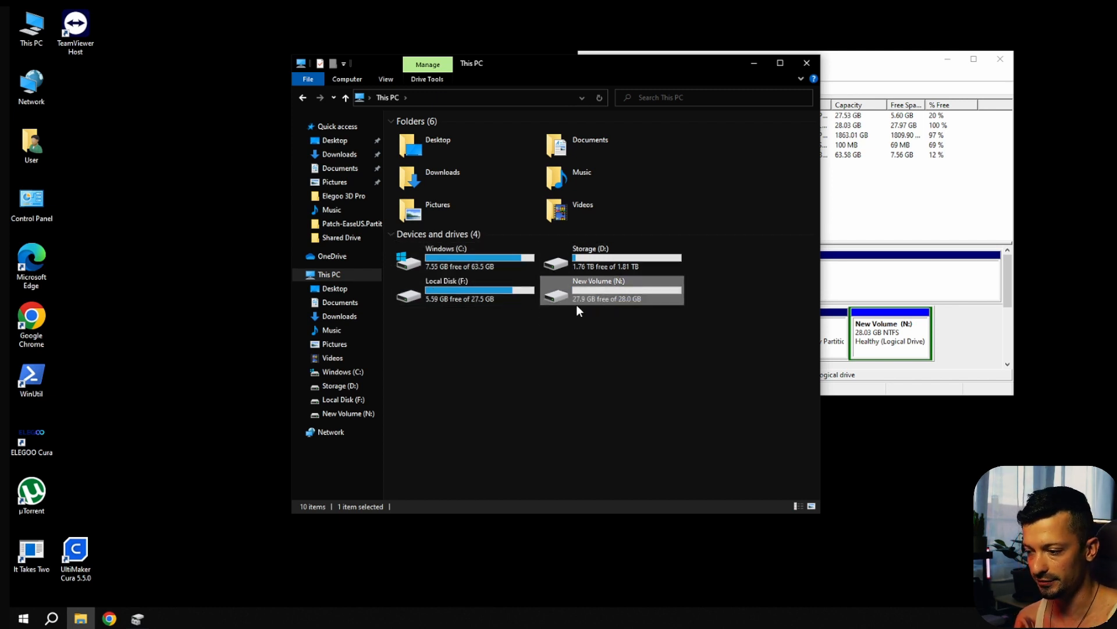
left_click(502, 284, "ctrl")
left_click(488, 269, "ctrl")
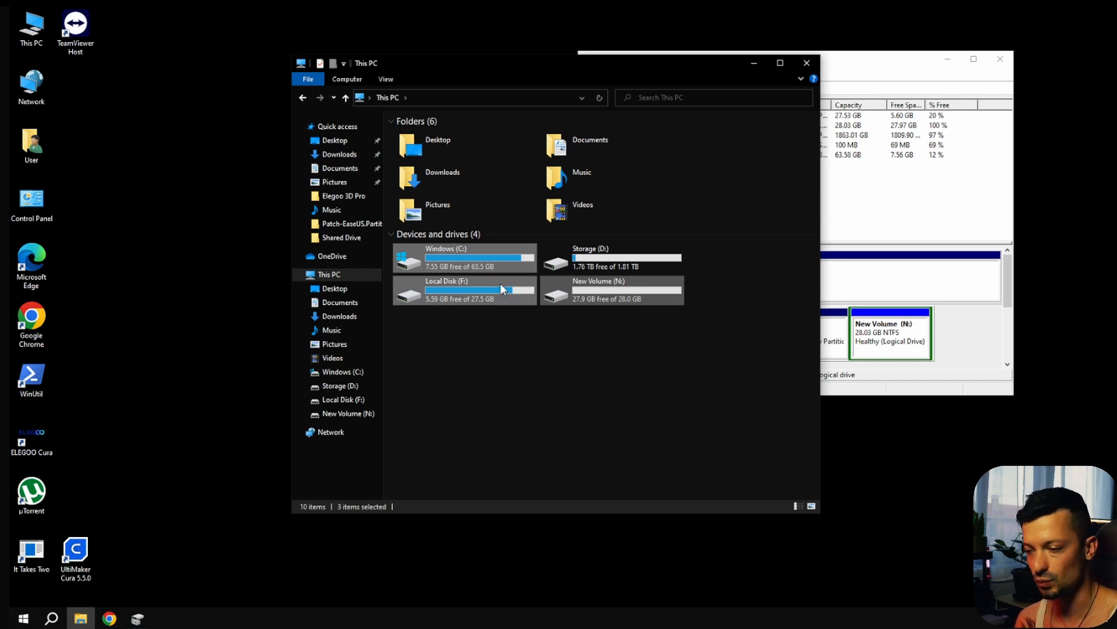
Check which folder is stored on Local Disk (F:) and return to This PC.
left_click(471, 335)
double_click(518, 302)
left_click(431, 151)
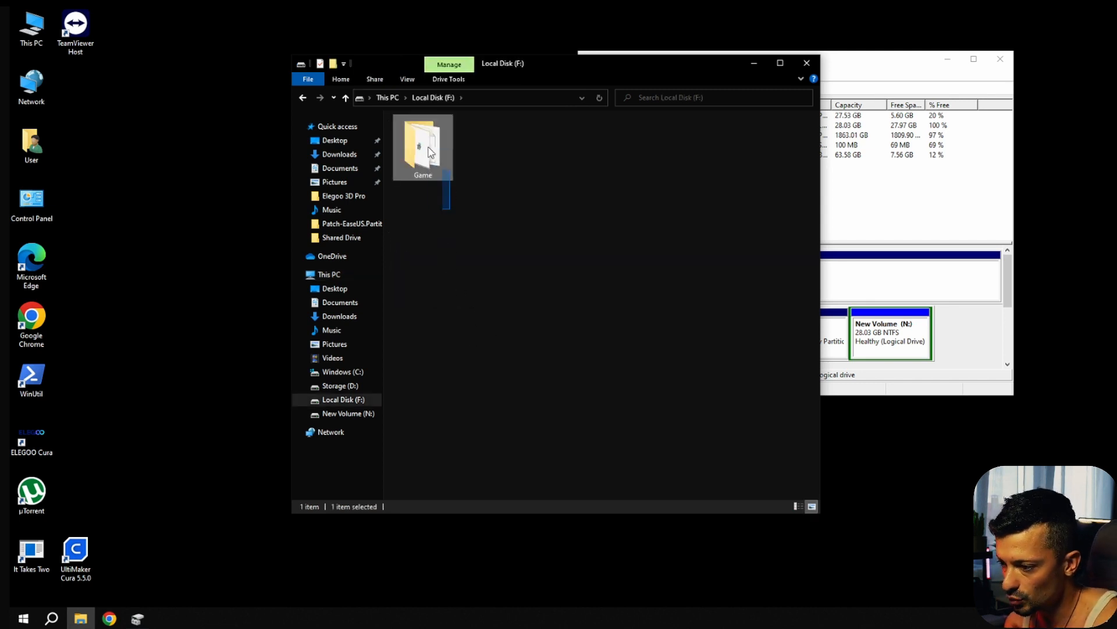
left_click(389, 98)
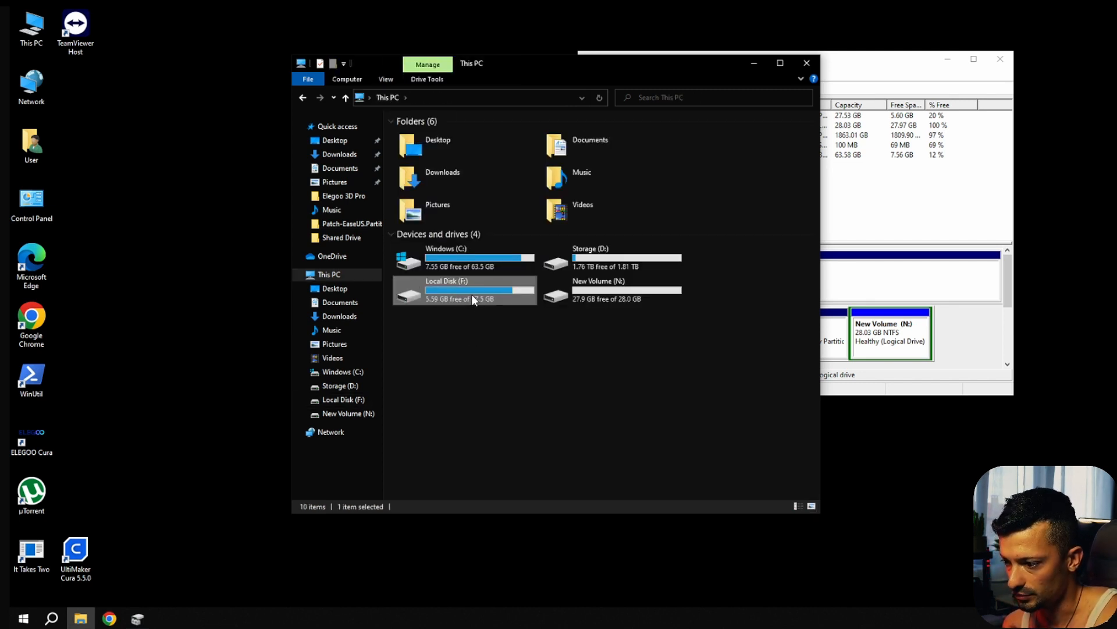
Move the Game folder from Local Disk (F:) to New Volume (N:) by cutting and pasting it.
double_click(472, 297)
left_click(421, 157)
right_click(419, 152)
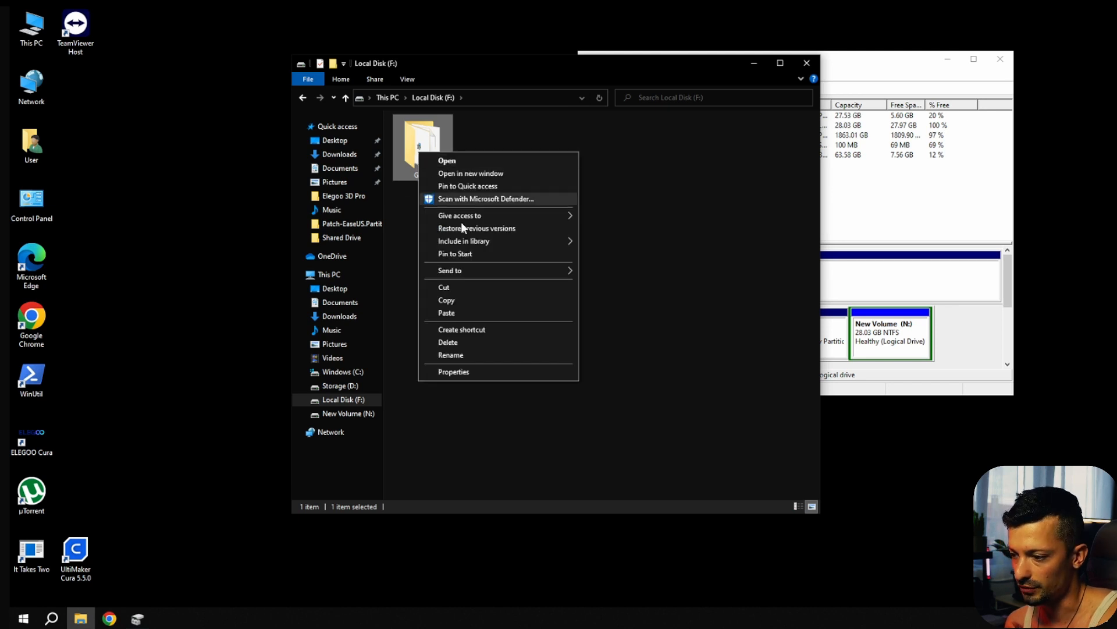
left_click(459, 287)
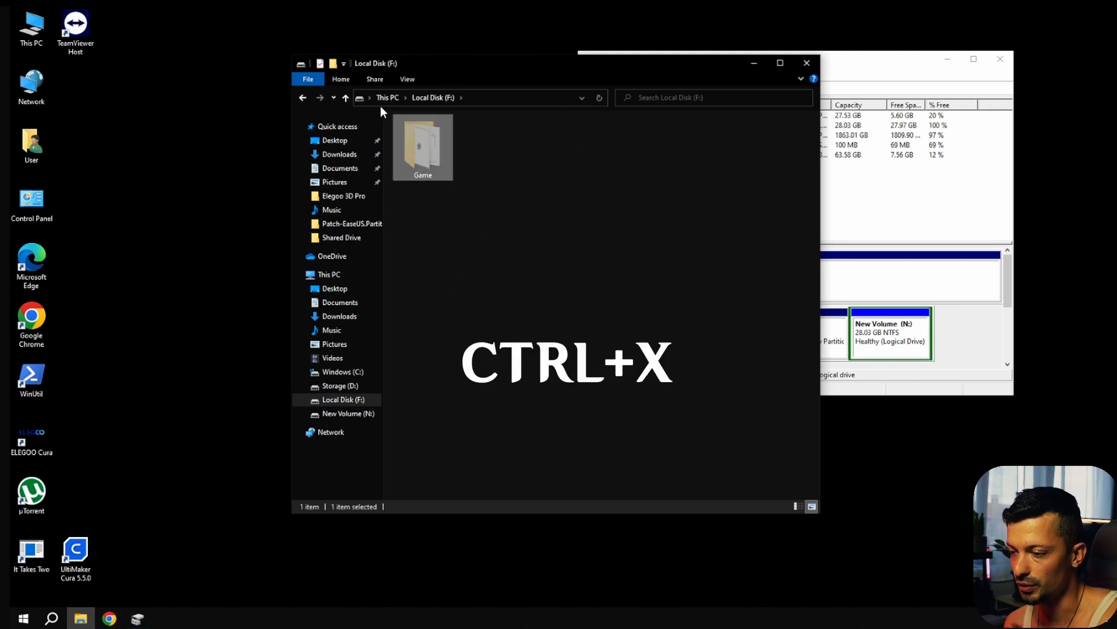
left_click(396, 98)
double_click(644, 287)
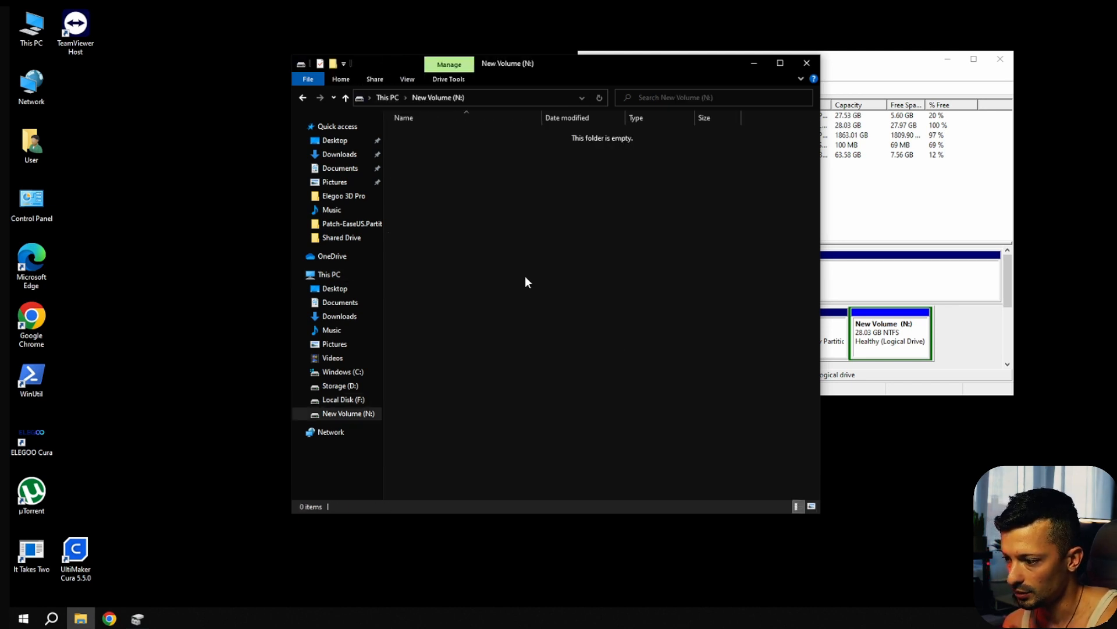
right_click(477, 215)
left_click(517, 296)
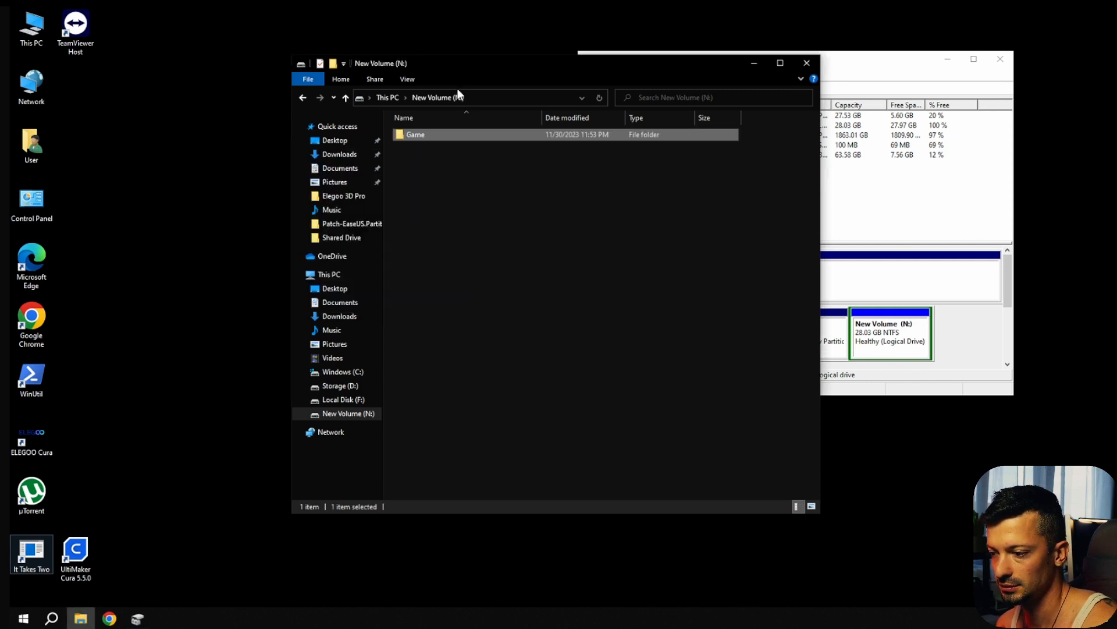
Review the free space of the F:, N: and C: drives in This PC.
left_click(388, 99)
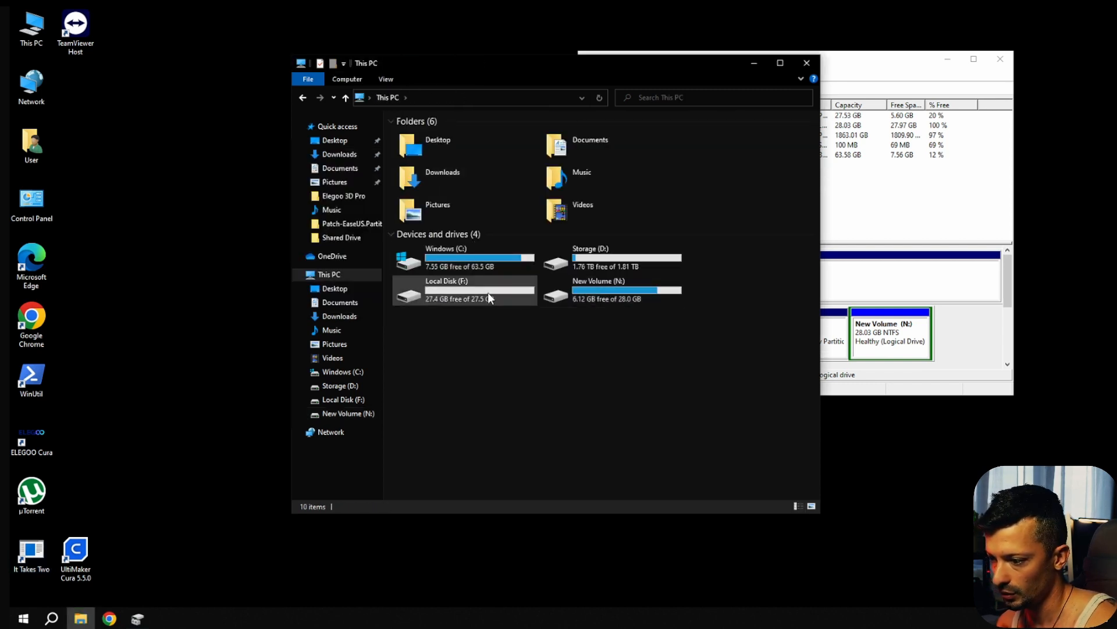
left_click(572, 302)
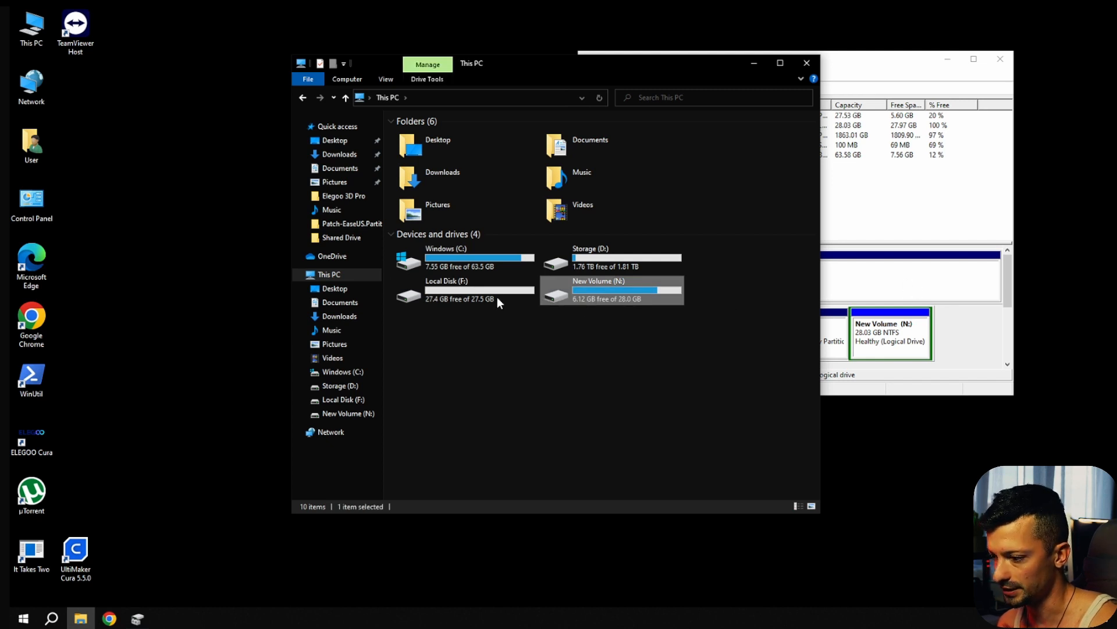
left_click(494, 266)
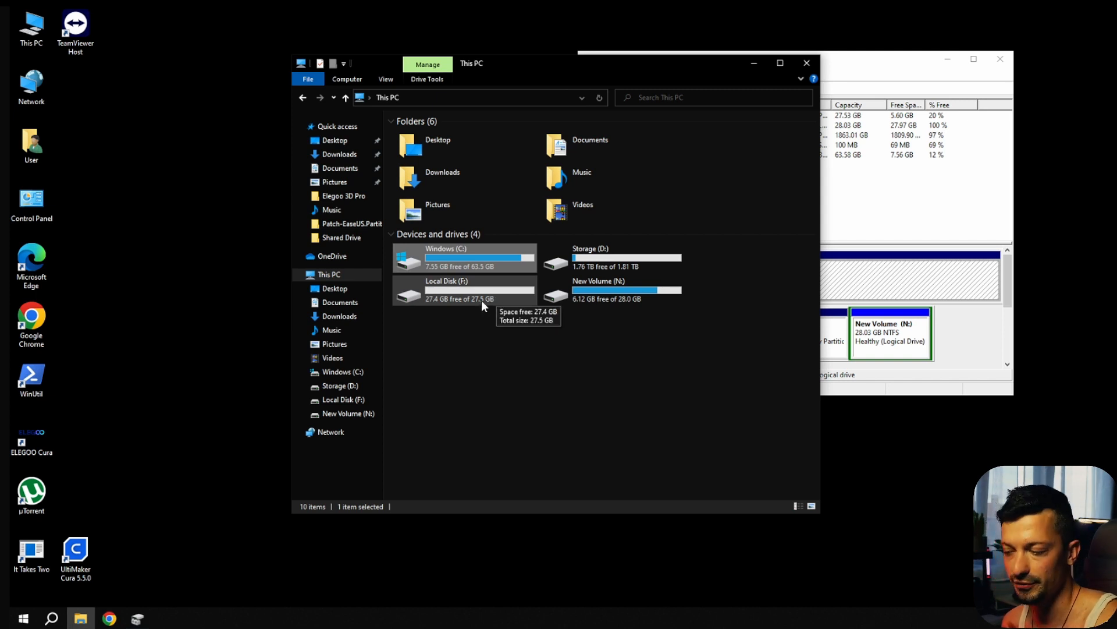
Close and reopen Disk Management to reload its volume information, keeping its window beside This PC.
left_click_drag(550, 64, 501, 58)
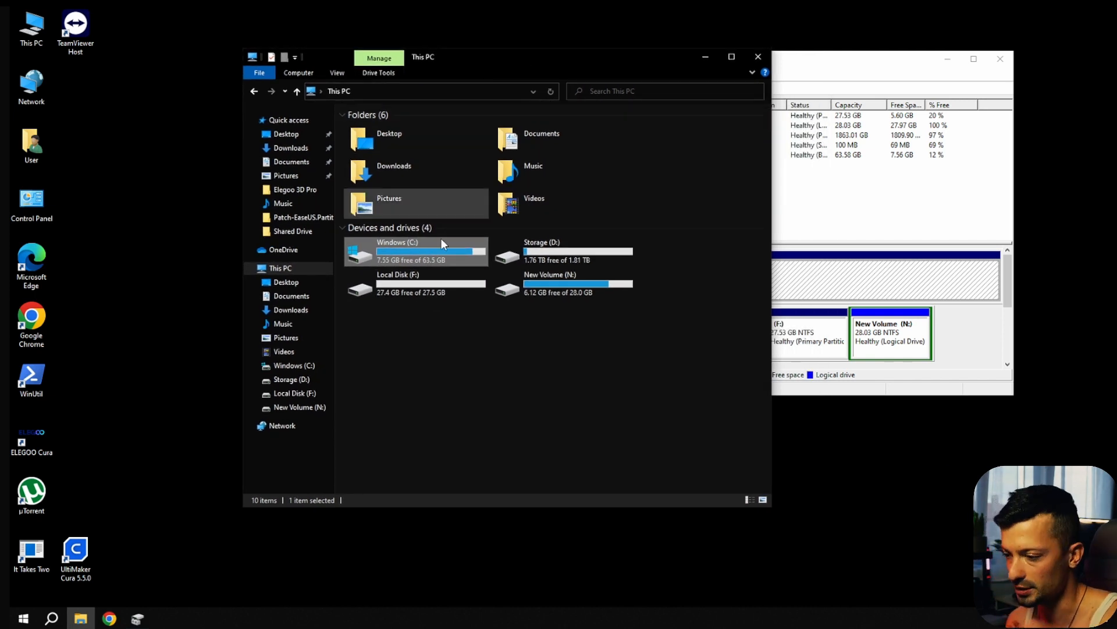
left_click(954, 342)
left_click_drag(790, 70, 675, 46)
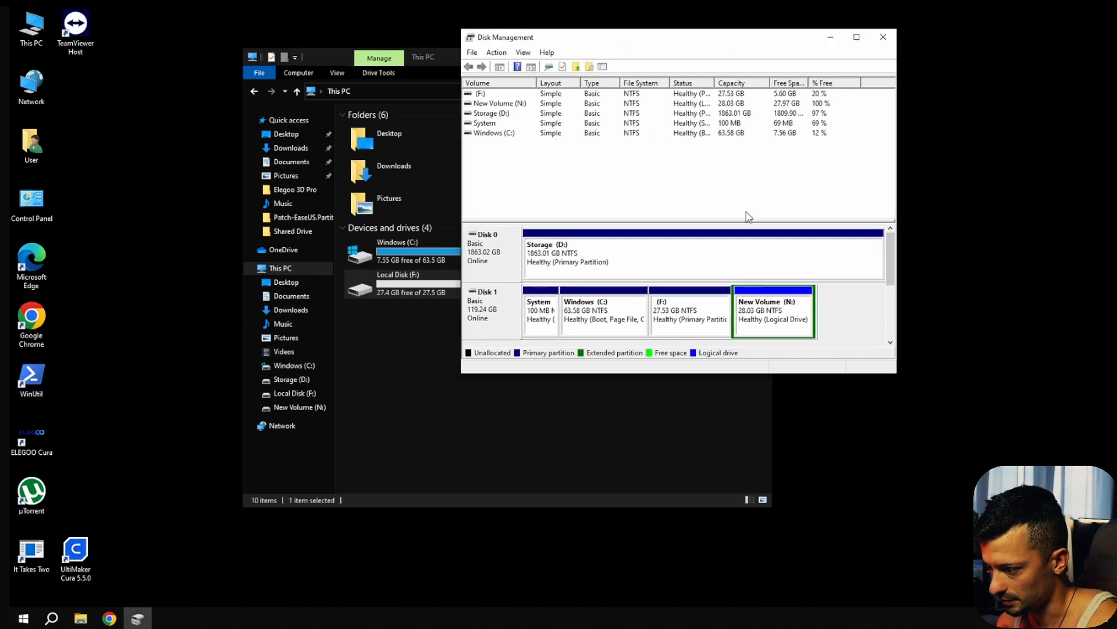
left_click(878, 35)
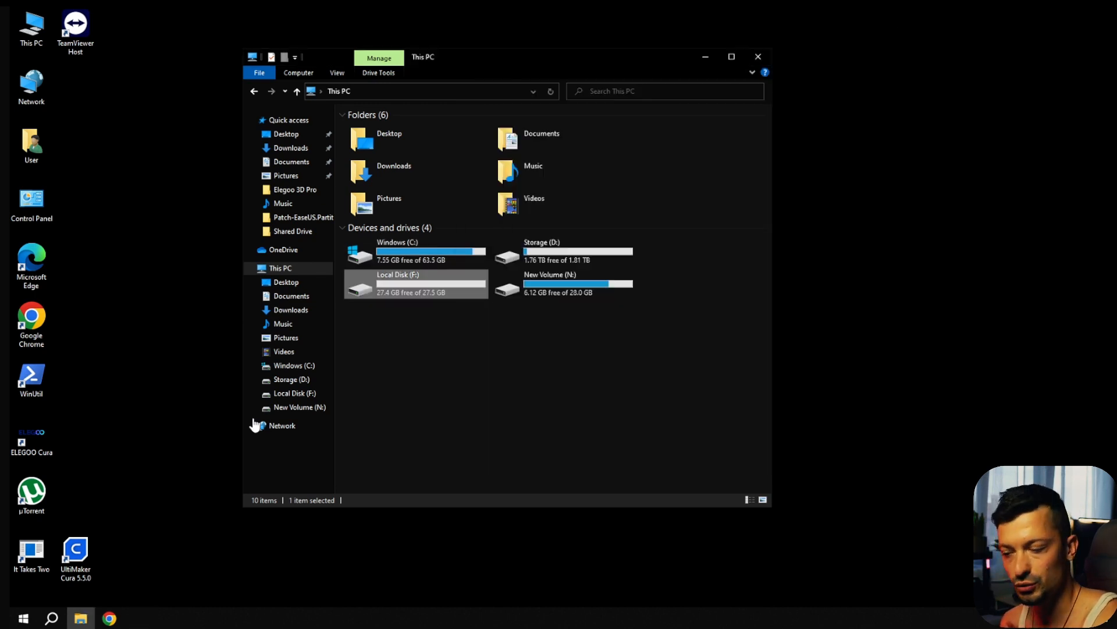
right_click(26, 618)
left_click(100, 400)
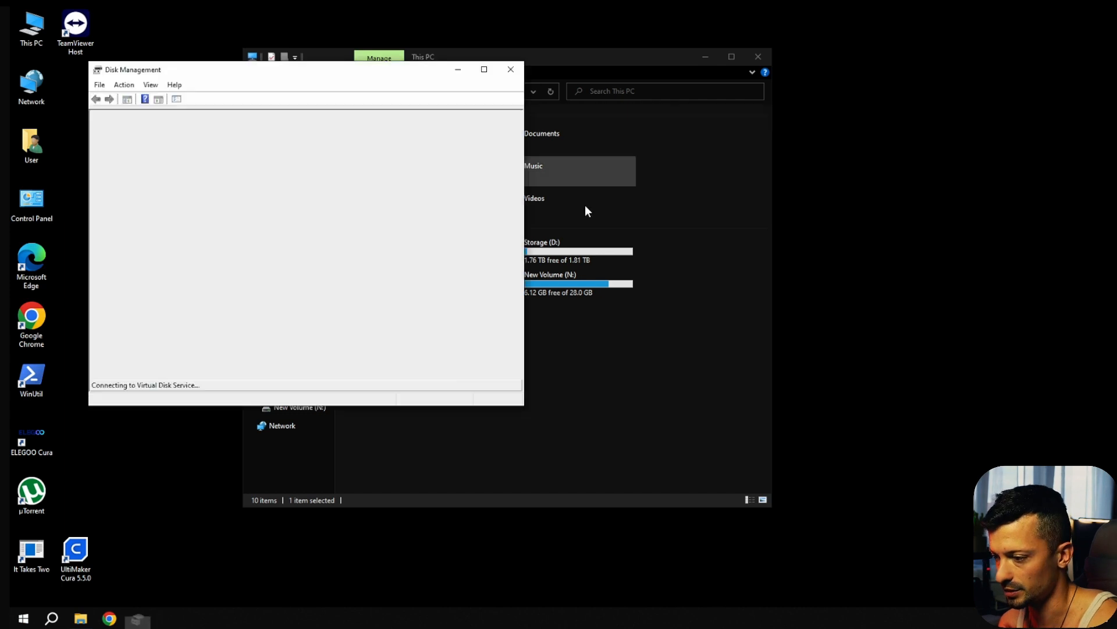
left_click_drag(312, 72, 747, 54)
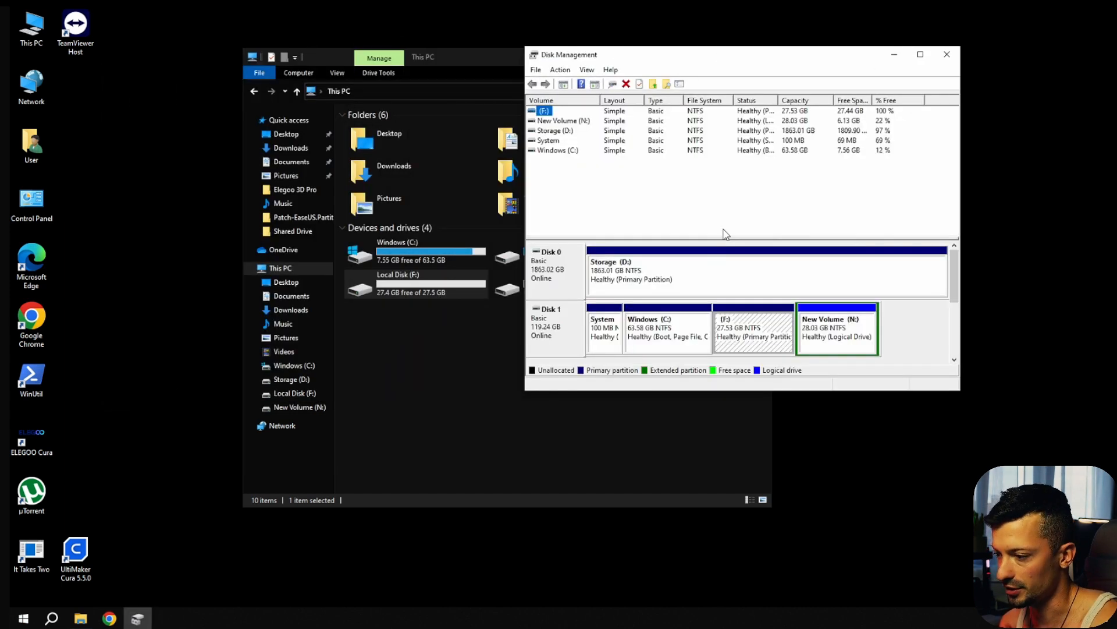
Delete the F: volume on Disk 1 and confirm erasing its data.
left_click(824, 328)
left_click_drag(749, 56, 860, 61)
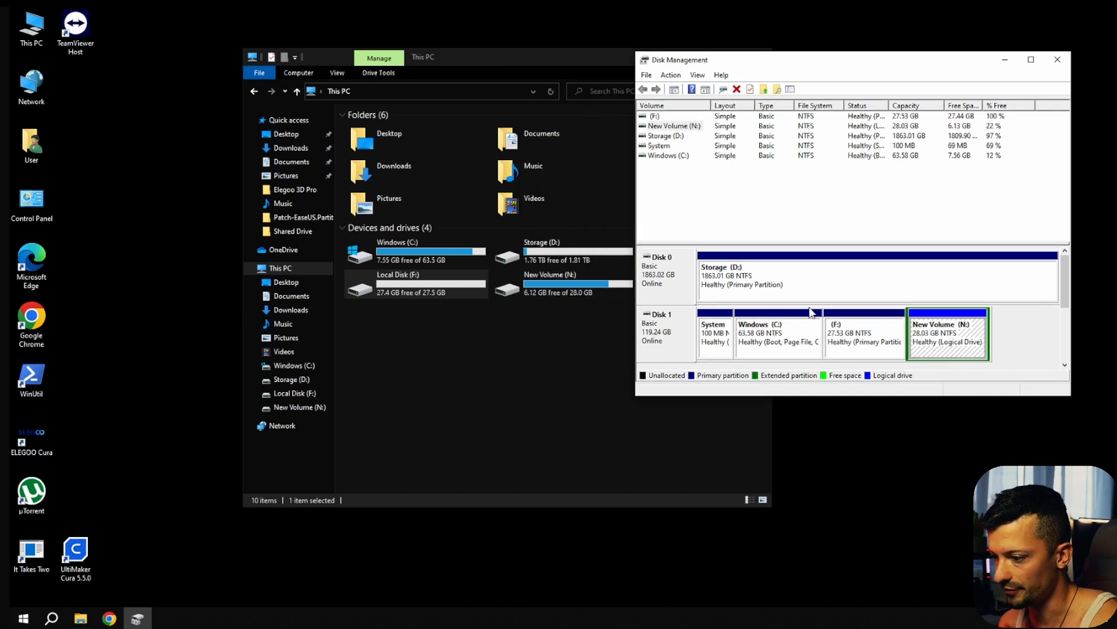
left_click(844, 334)
left_click_drag(822, 62, 631, 54)
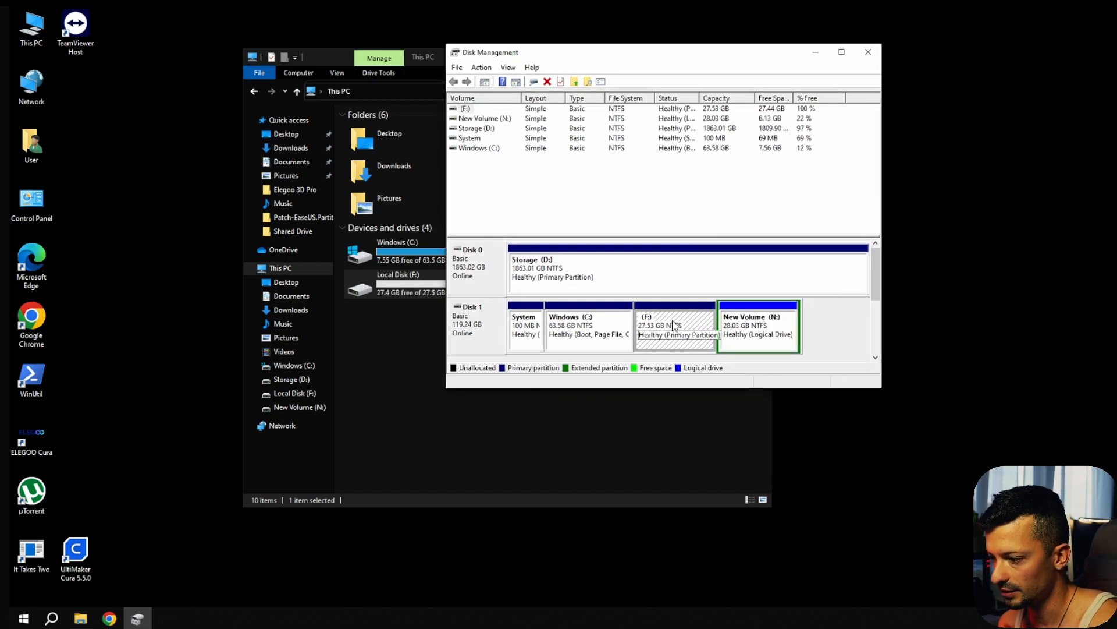
right_click(679, 317)
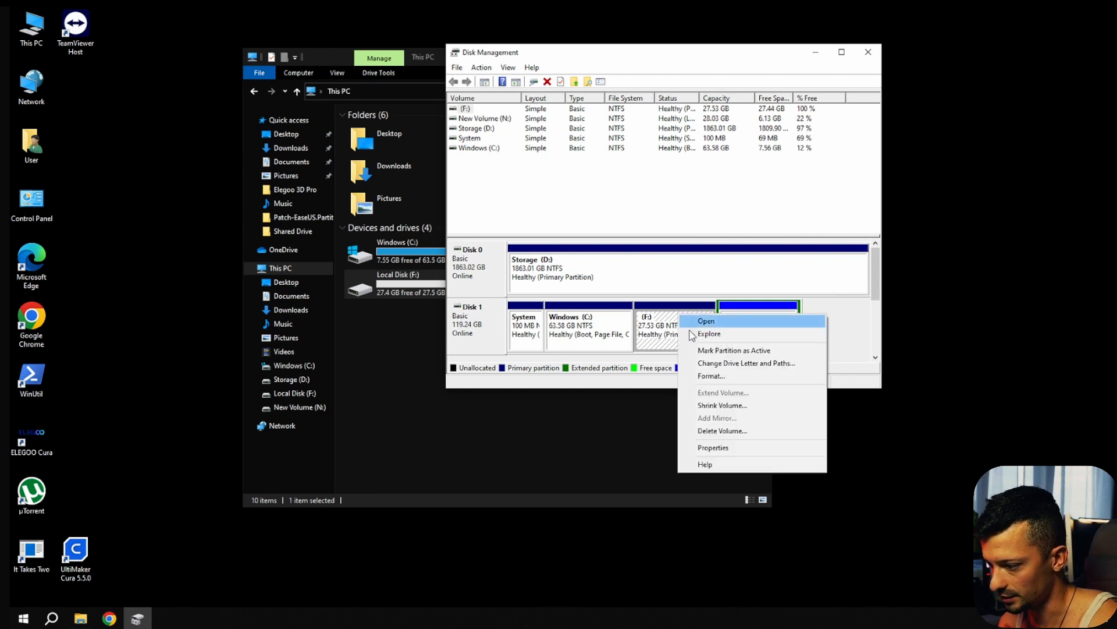
left_click(722, 431)
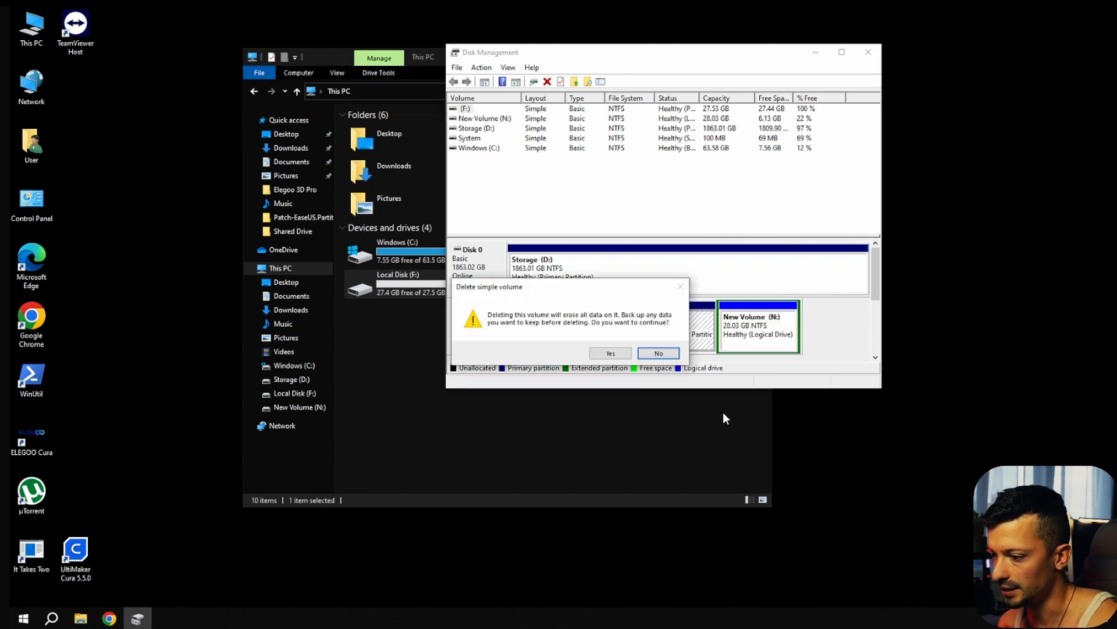
left_click(610, 354)
Extend the Windows (C:) volume with all 28190 MB of the adjacent unallocated space on Disk 1.
left_click(670, 322)
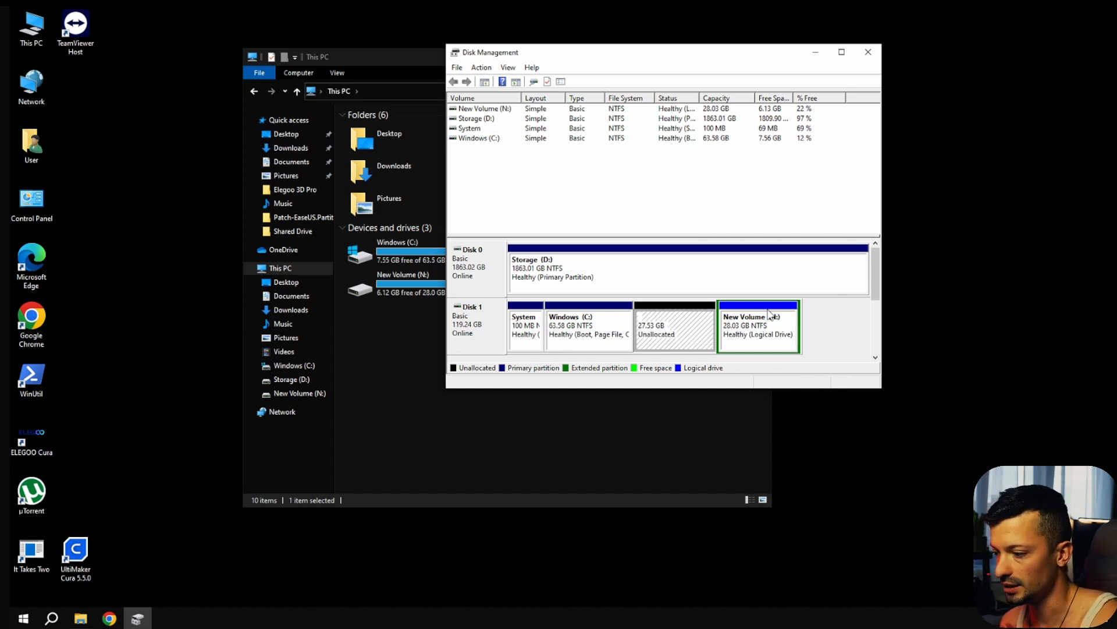
left_click(594, 321)
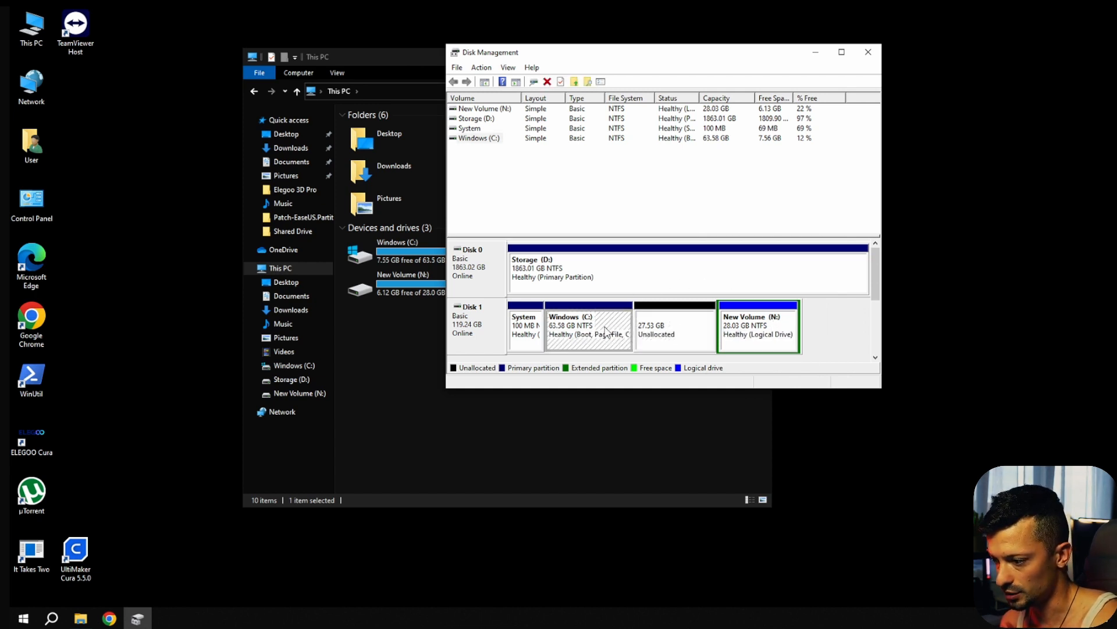
right_click(602, 329)
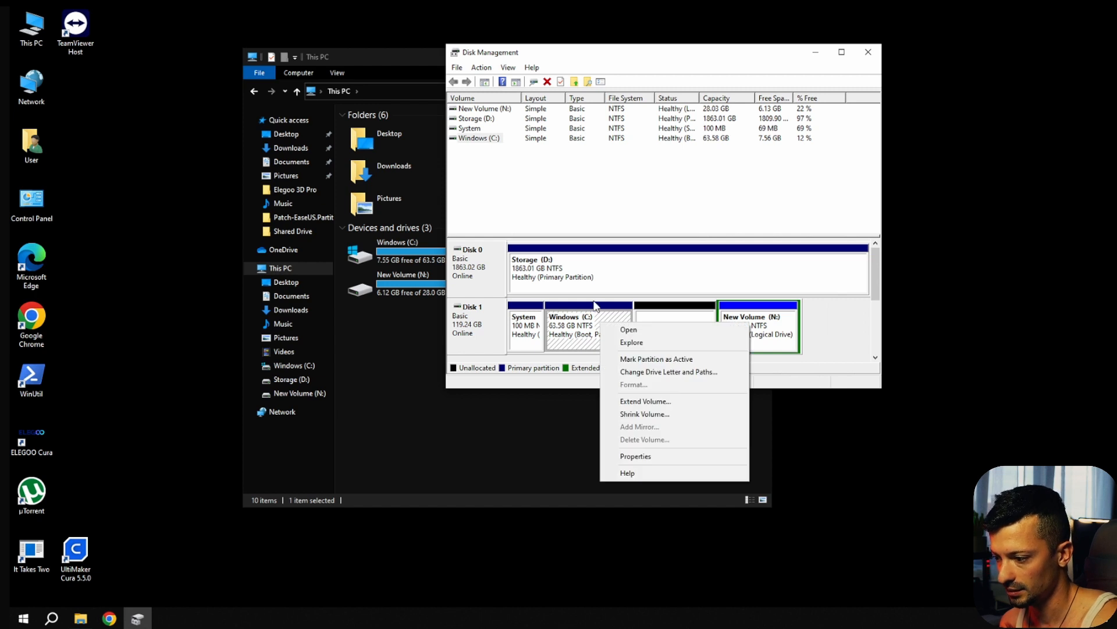
left_click(650, 403)
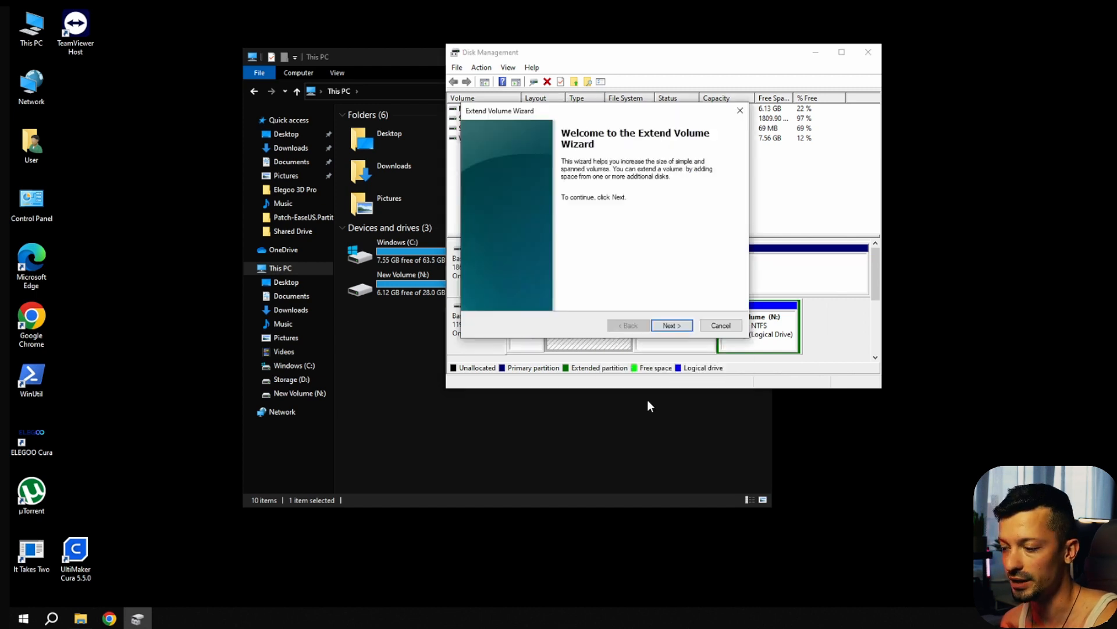
left_click(663, 325)
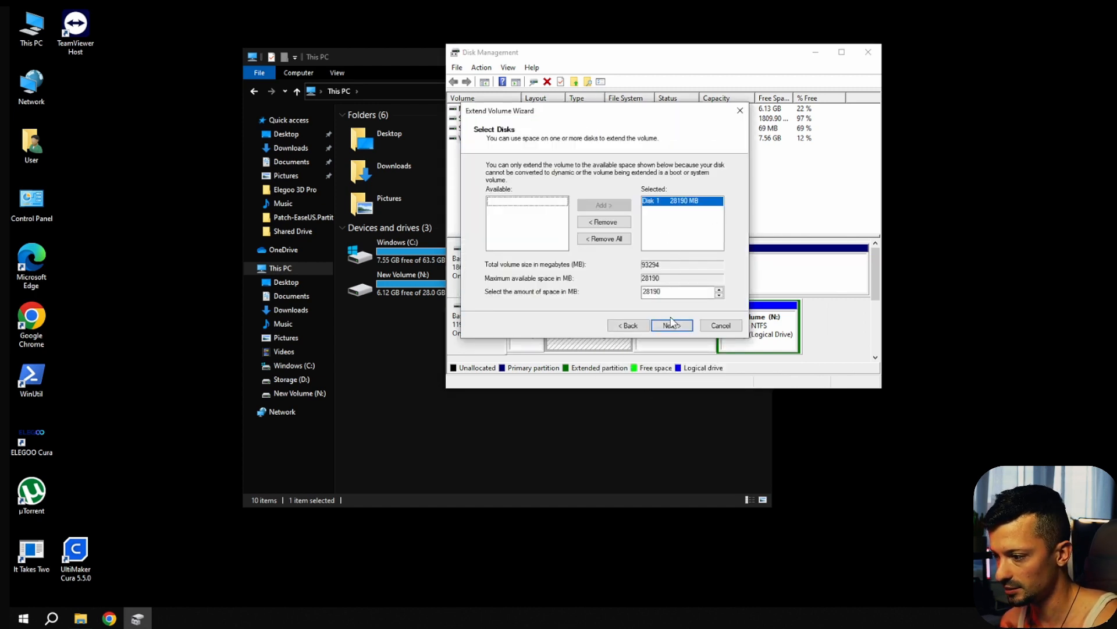
left_click(672, 324)
left_click(672, 326)
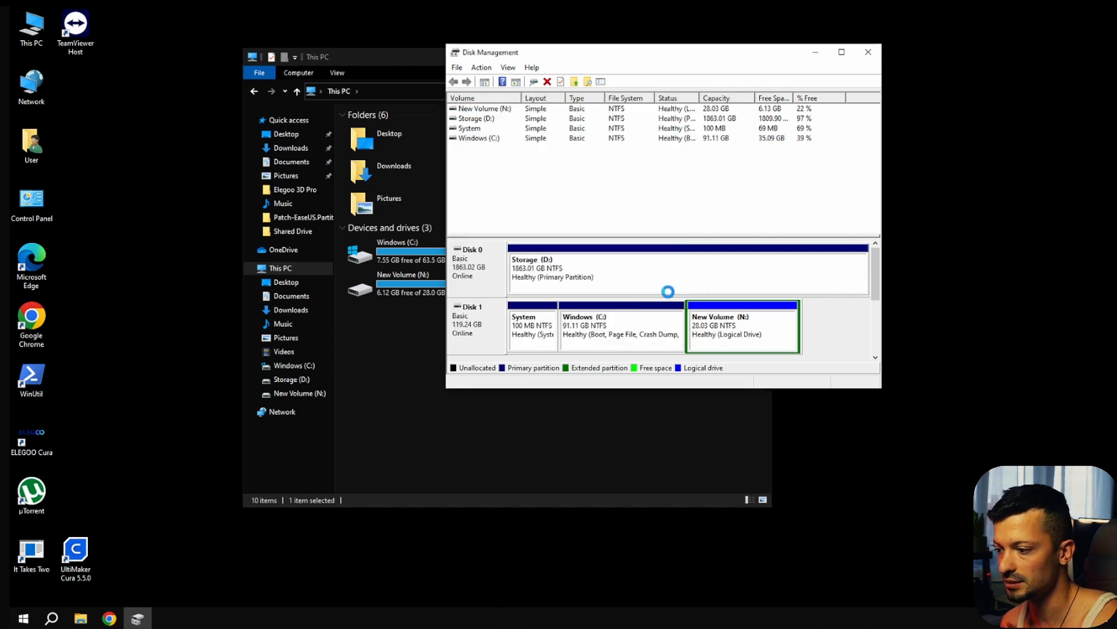
Close Disk Management, refresh This PC and check the capacity of the C: and N: drives.
left_click(867, 52)
right_click(416, 377)
left_click(469, 423)
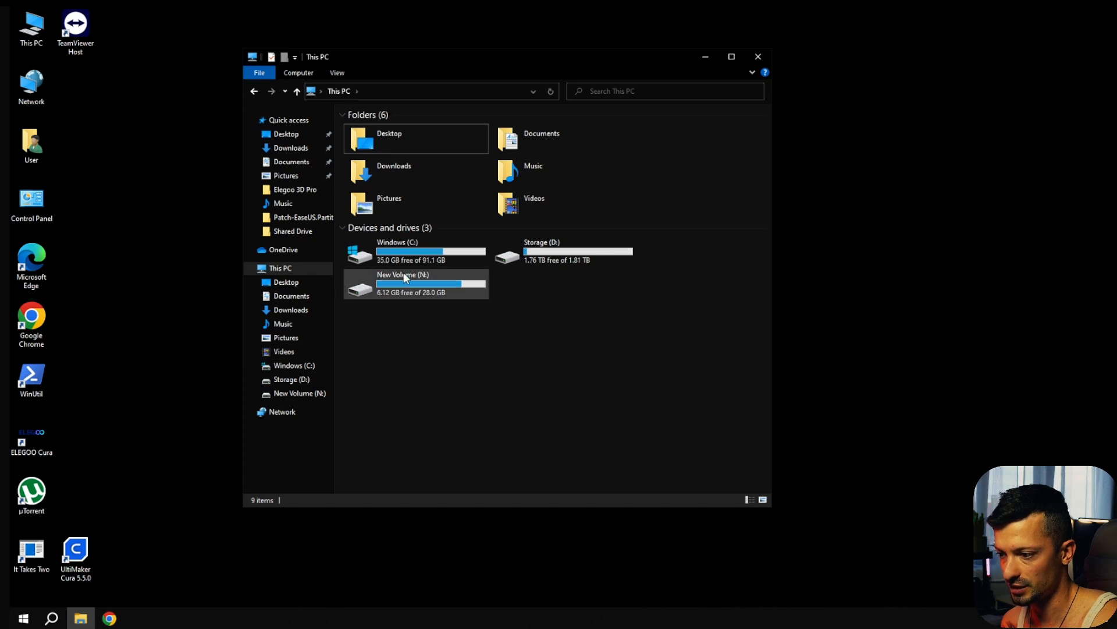
left_click(431, 256)
left_click(421, 286)
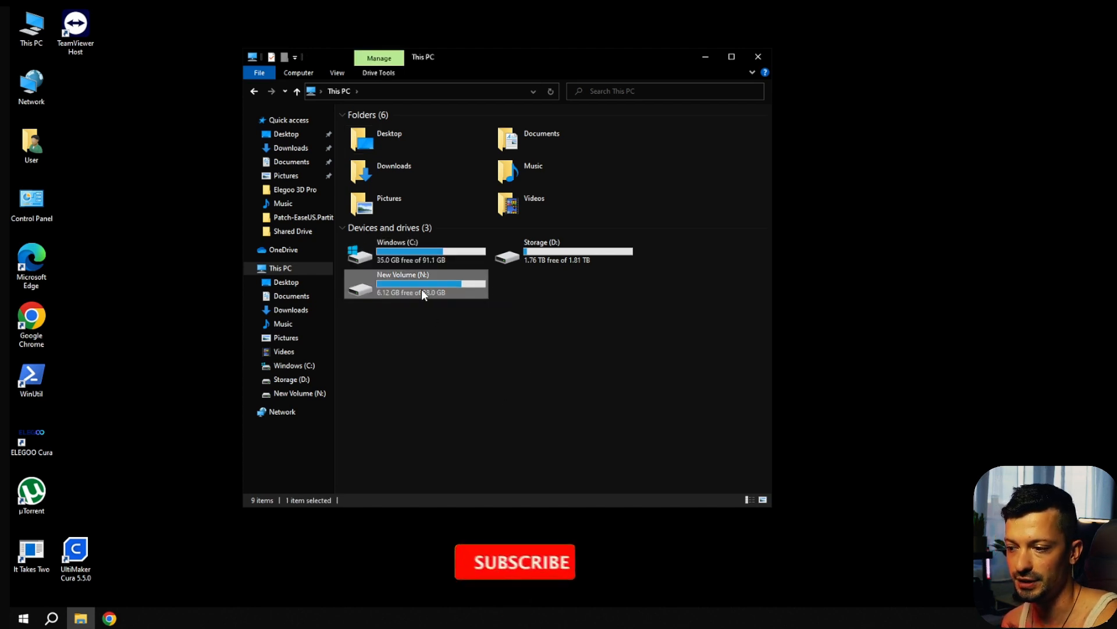